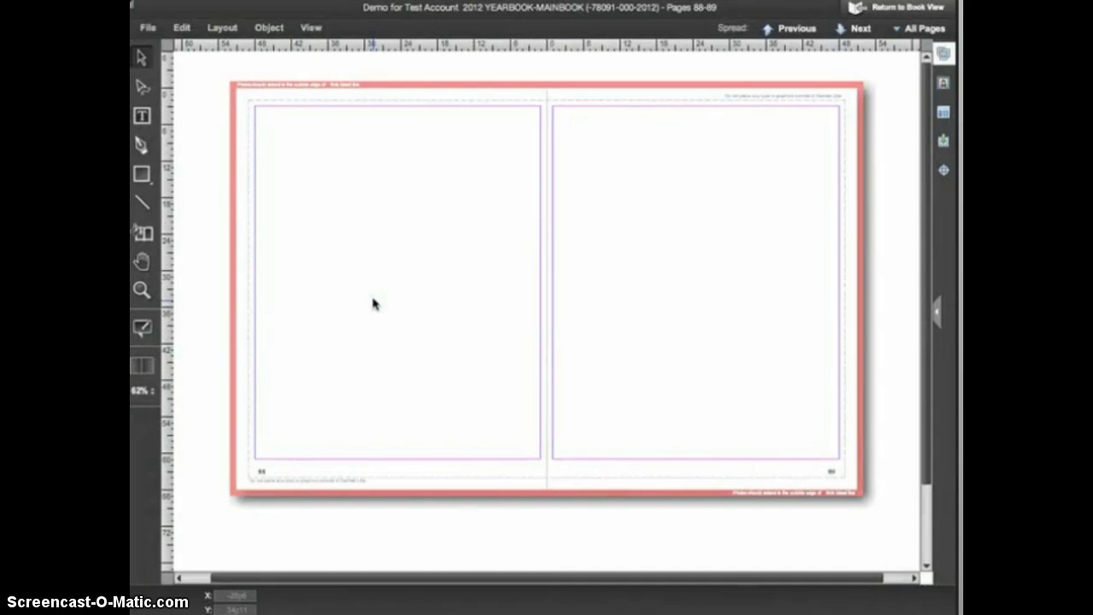
Draw an empty text frame near the top-left of the left page with the Type tool
left_click(143, 117)
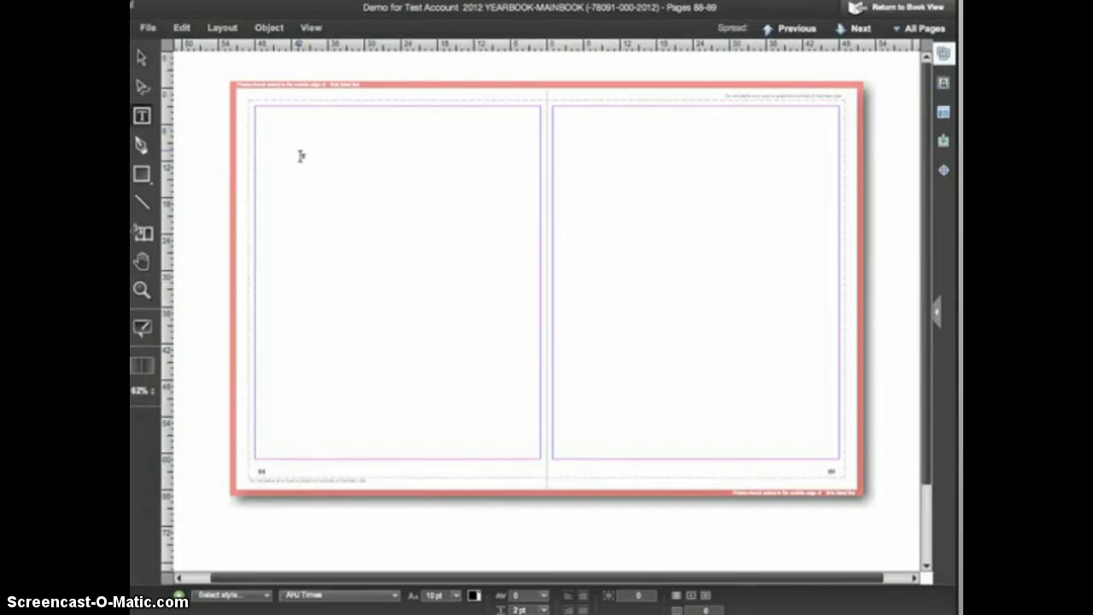
left_click_drag(298, 148, 417, 207)
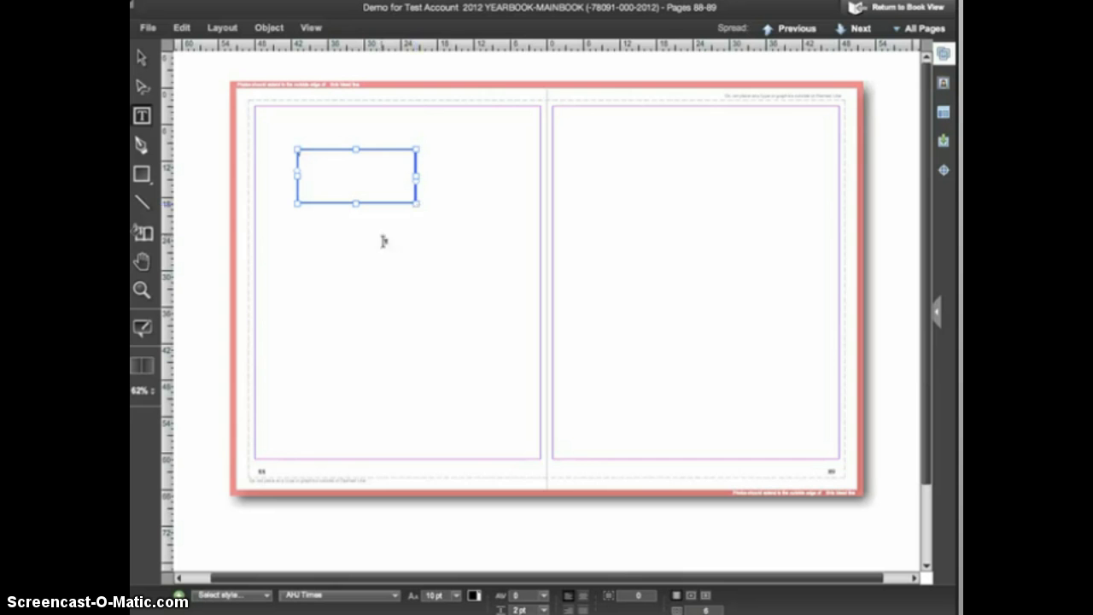
left_click(142, 393)
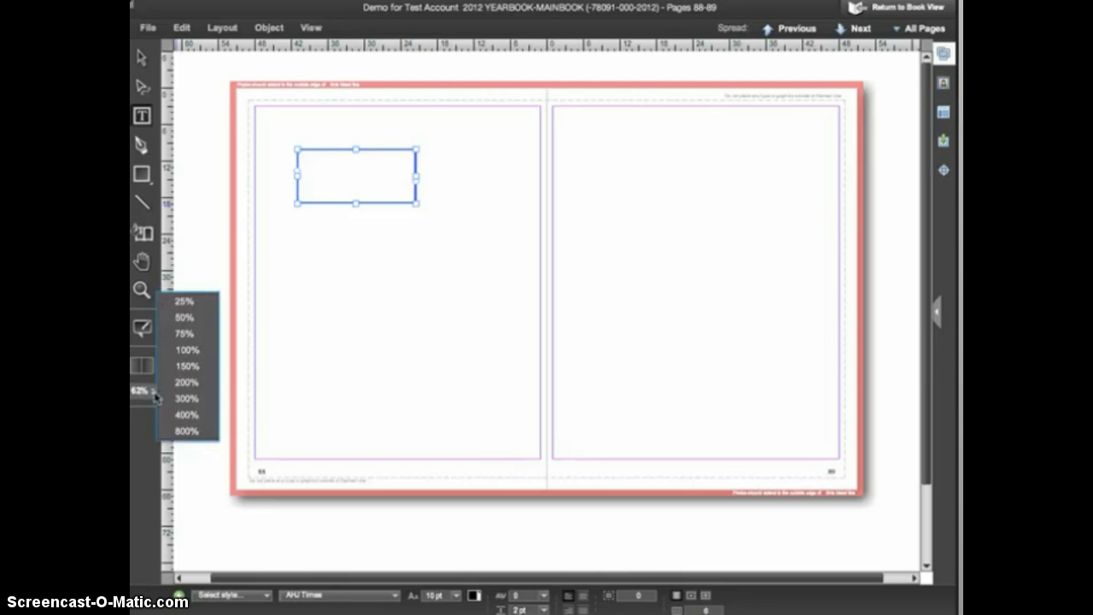
Zoom to 200% and enter the class officer voting paragraph beginning 'Voting for class officers'
left_click(187, 383)
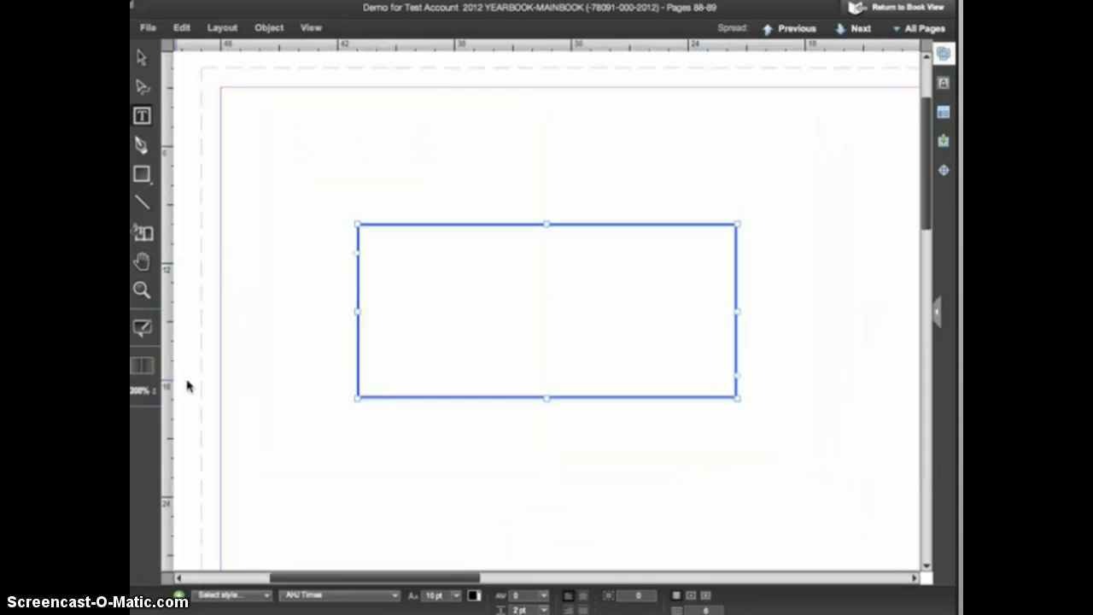
left_click(391, 265)
type("Voting for class officers")
type("was done through the school website this year. Mia Samuels was elected president of the sophmore class.")
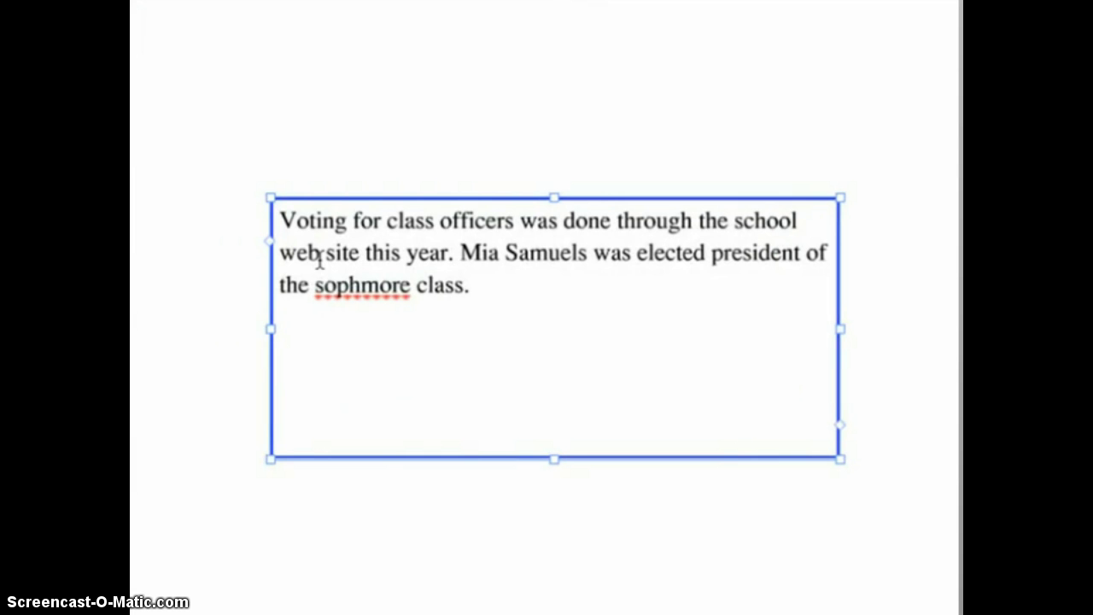
Correct the misspelled 'sophmore' to 'sophomore' using the spelling suggestion
left_click(338, 285)
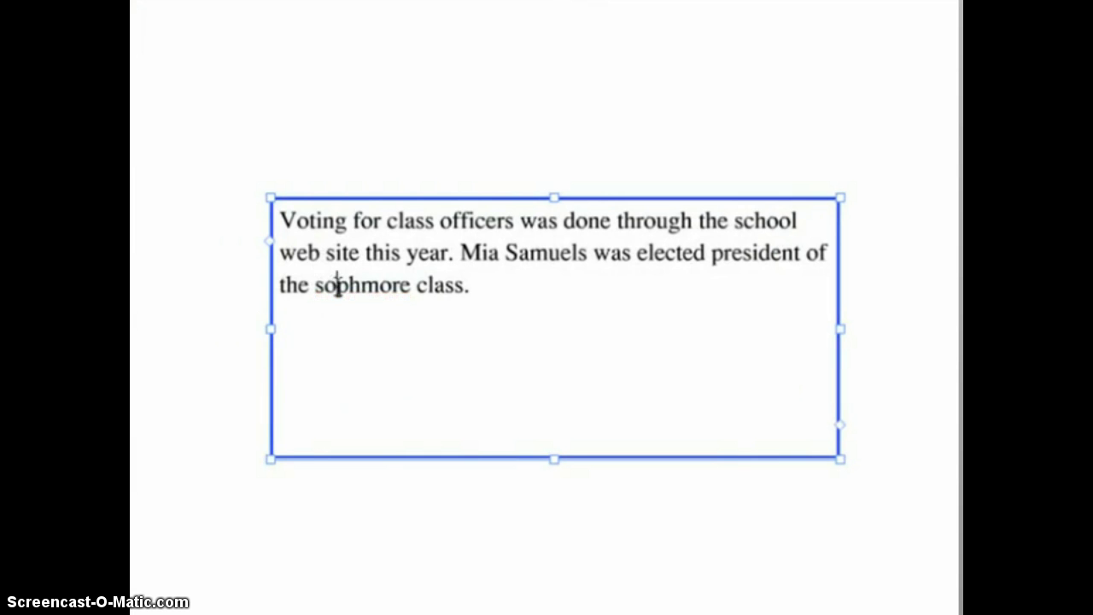
right_click(337, 284)
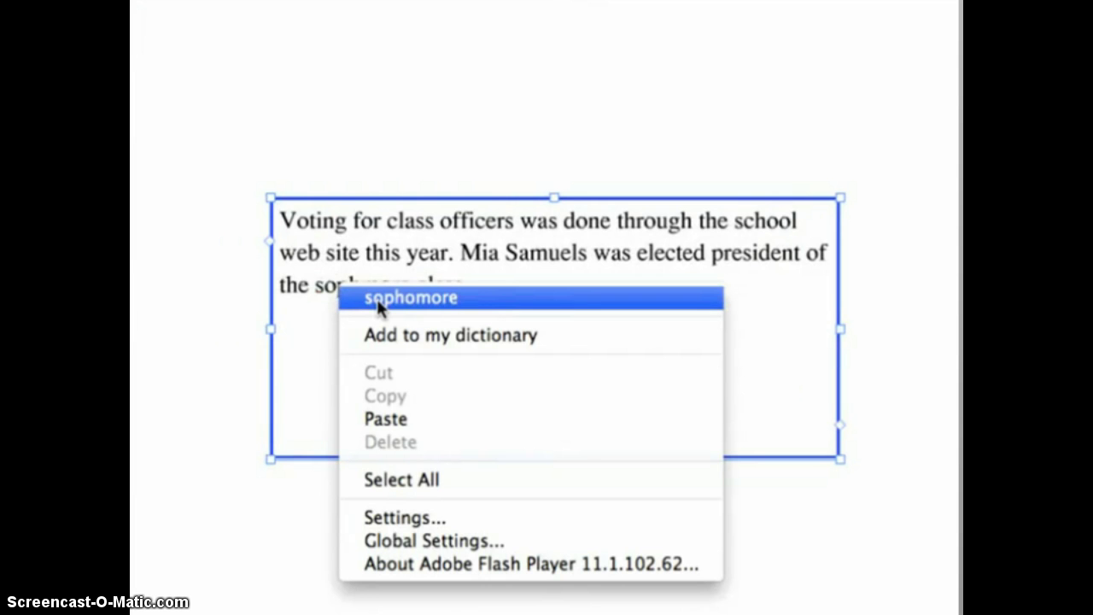
left_click(378, 303)
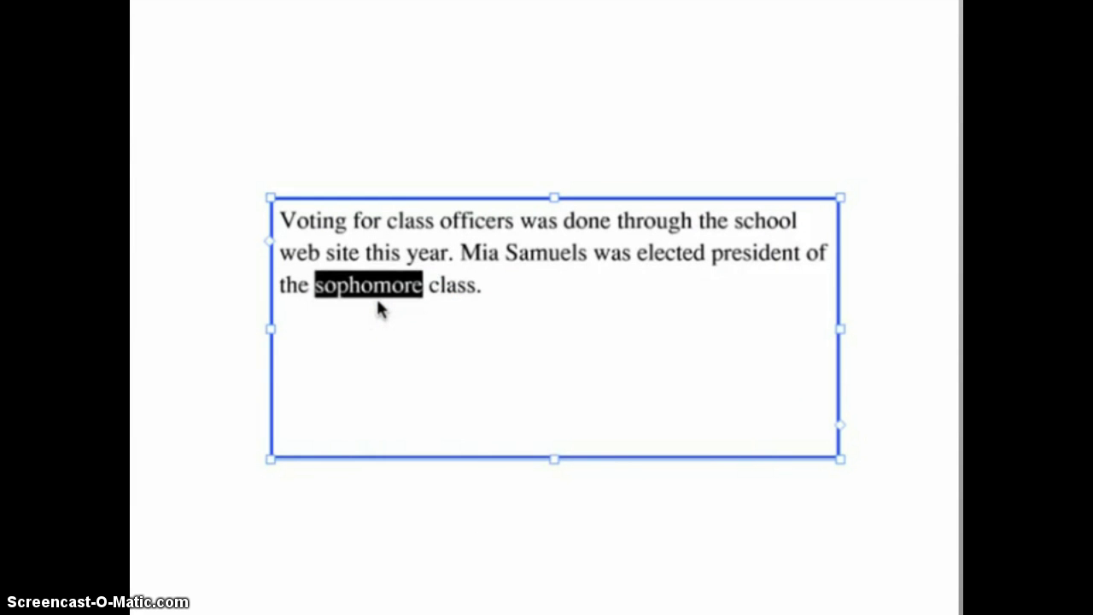
left_click_drag(484, 286, 283, 206)
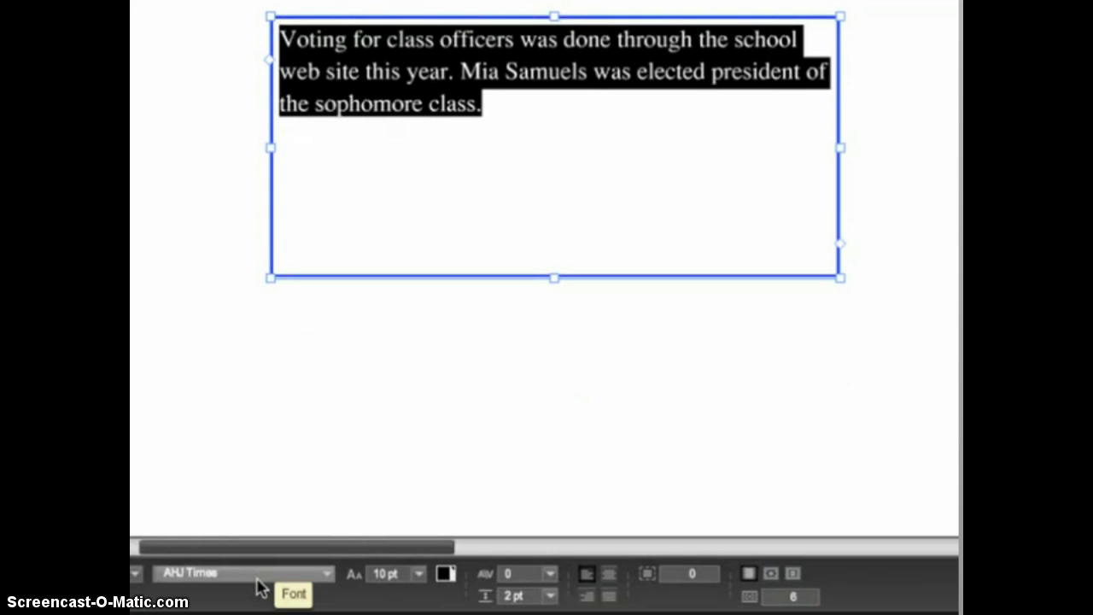
Change the paragraph's font from AHJ Times to AHJ Serific
left_click(259, 581)
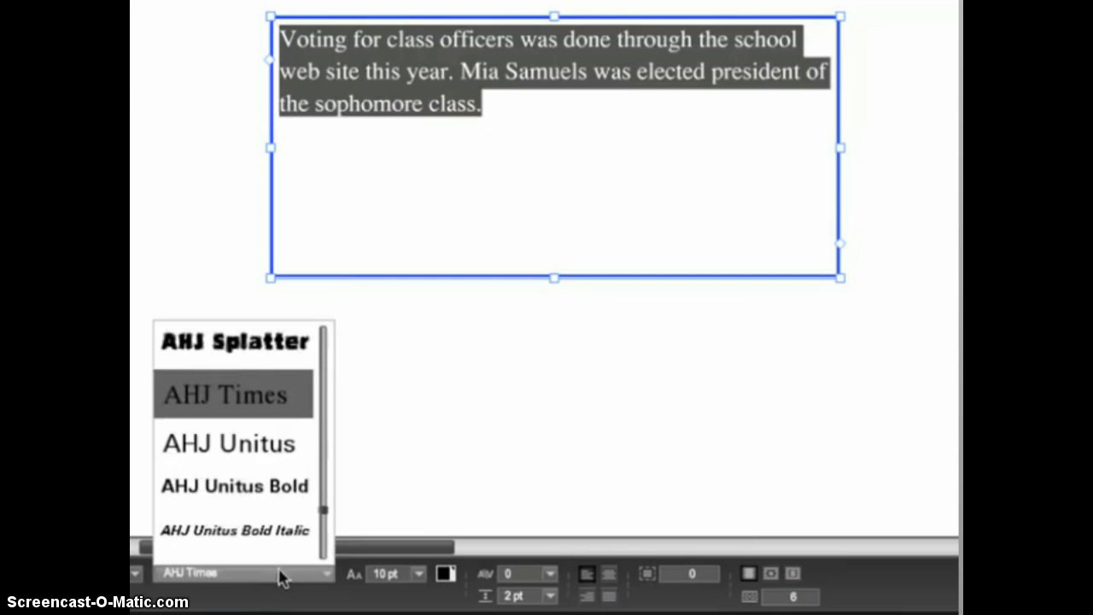
scroll(327, 509, "up", 3)
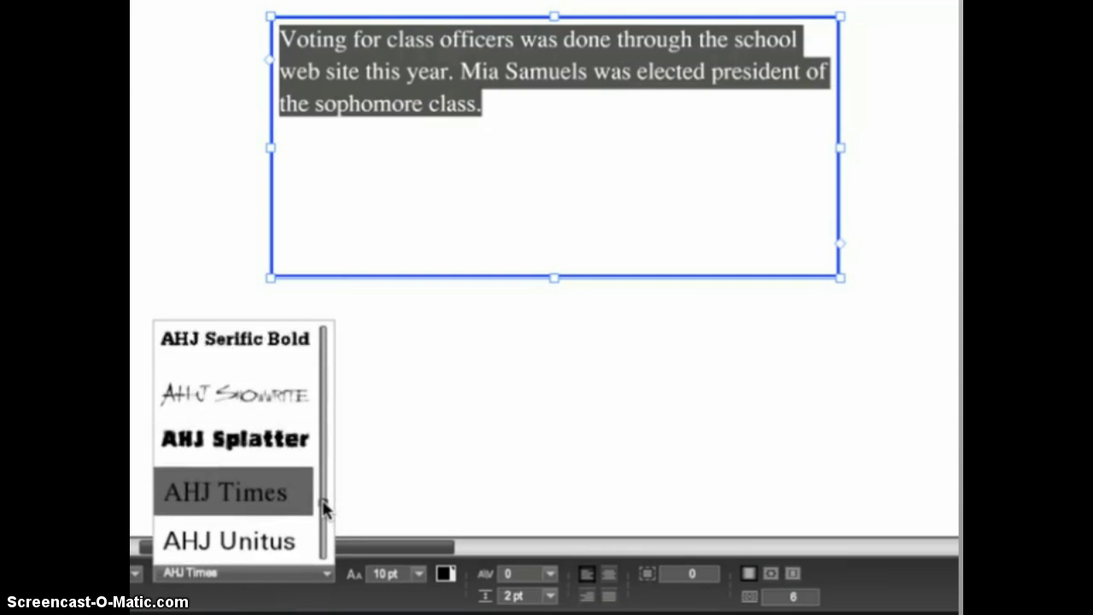
scroll(325, 502, "up", 1)
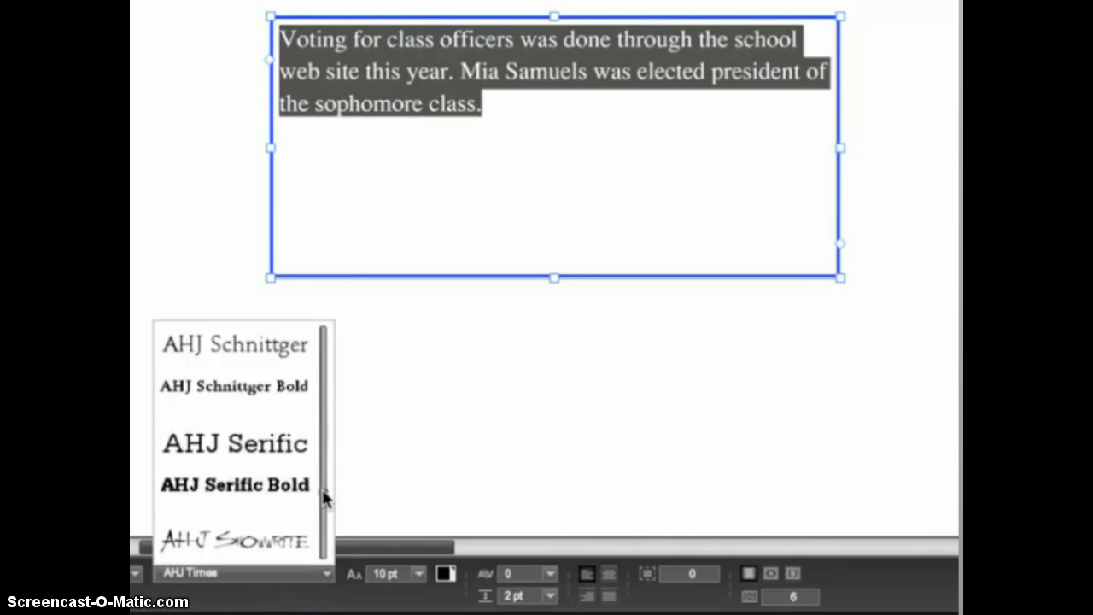
left_click(286, 451)
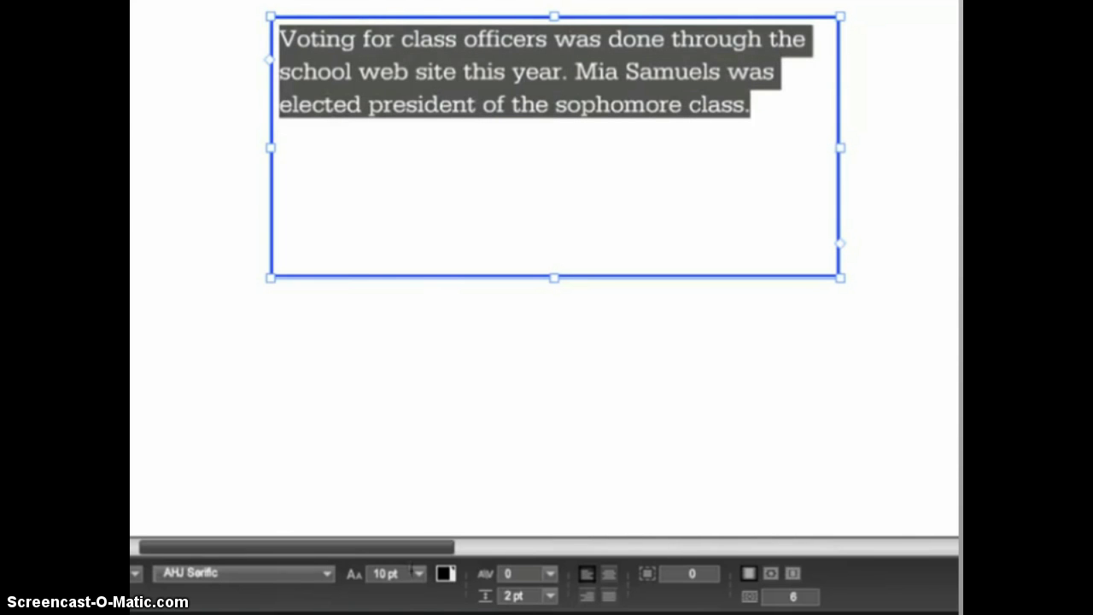
Resize the paragraph text to 13 pt, trying 14 pt first, and keep it black
left_click(418, 574)
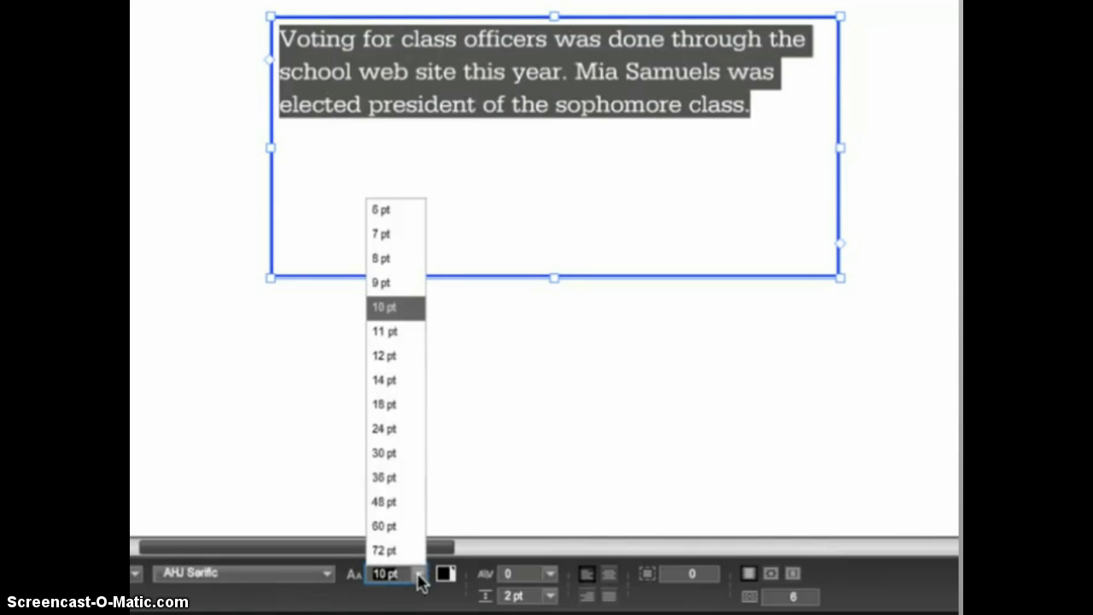
left_click(391, 386)
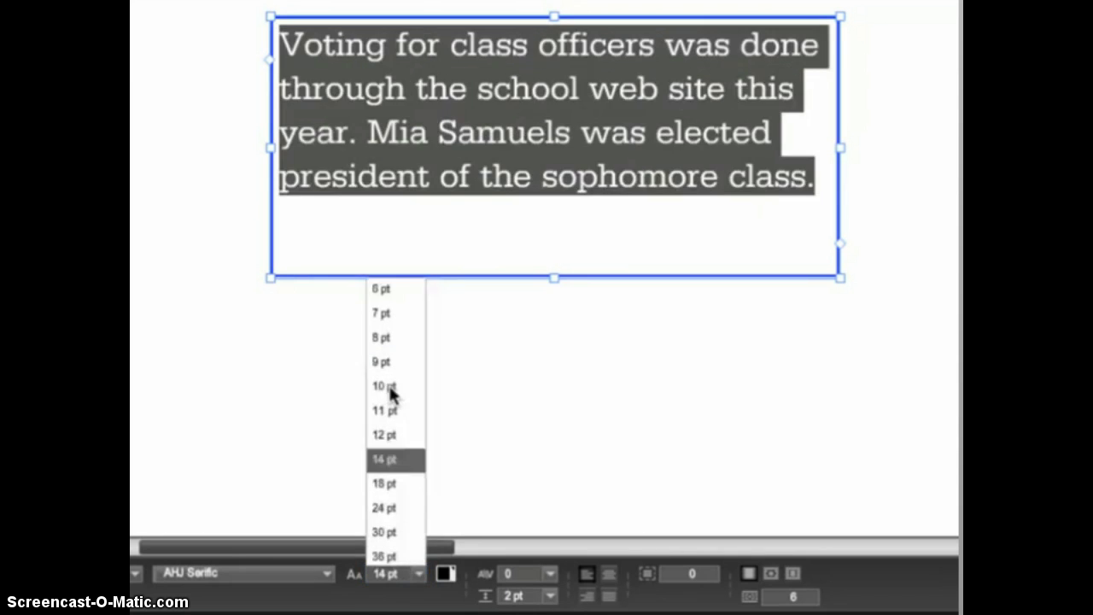
left_click(398, 574)
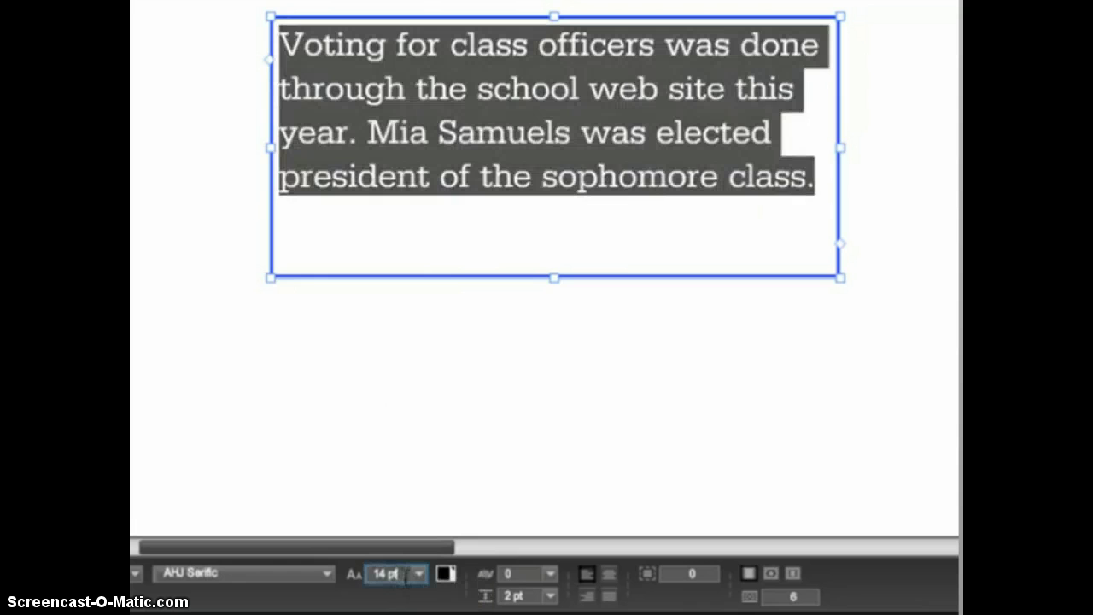
left_click_drag(398, 574, 367, 579)
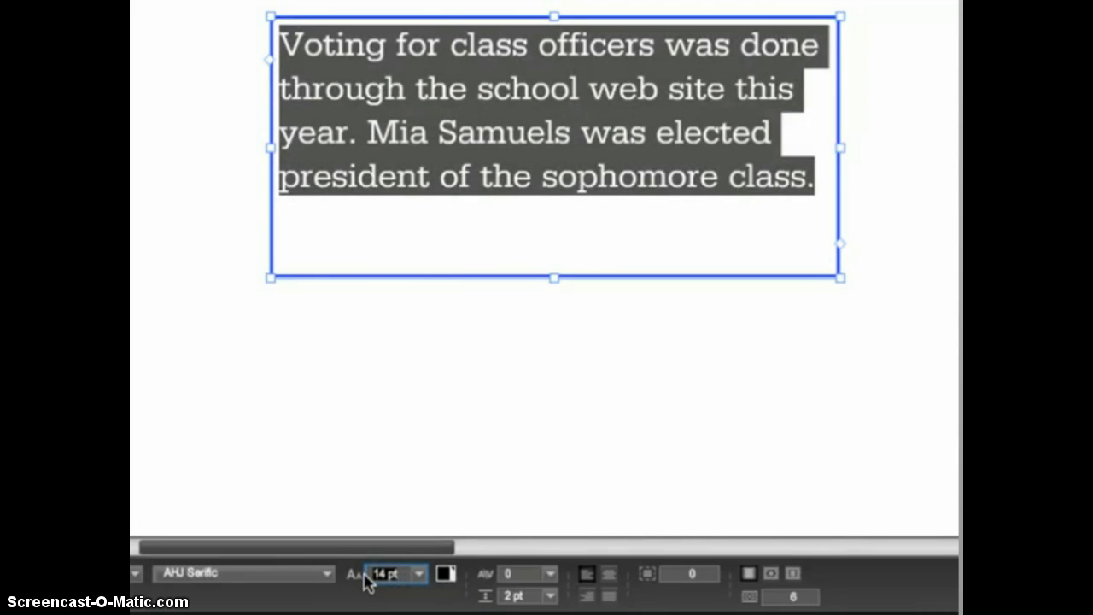
type("13")
key("Return")
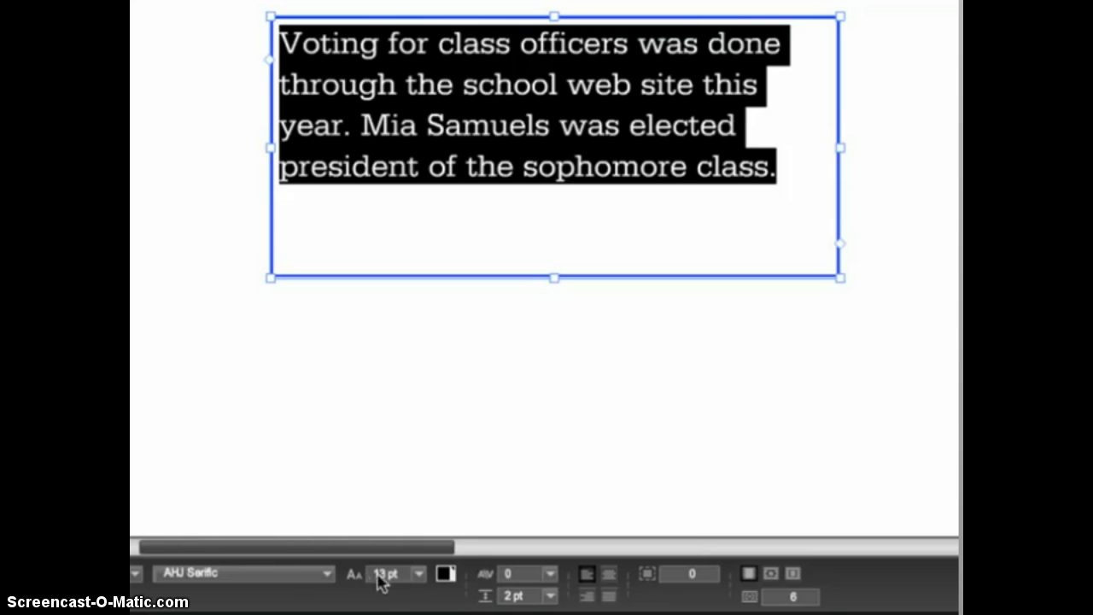
left_click(446, 579)
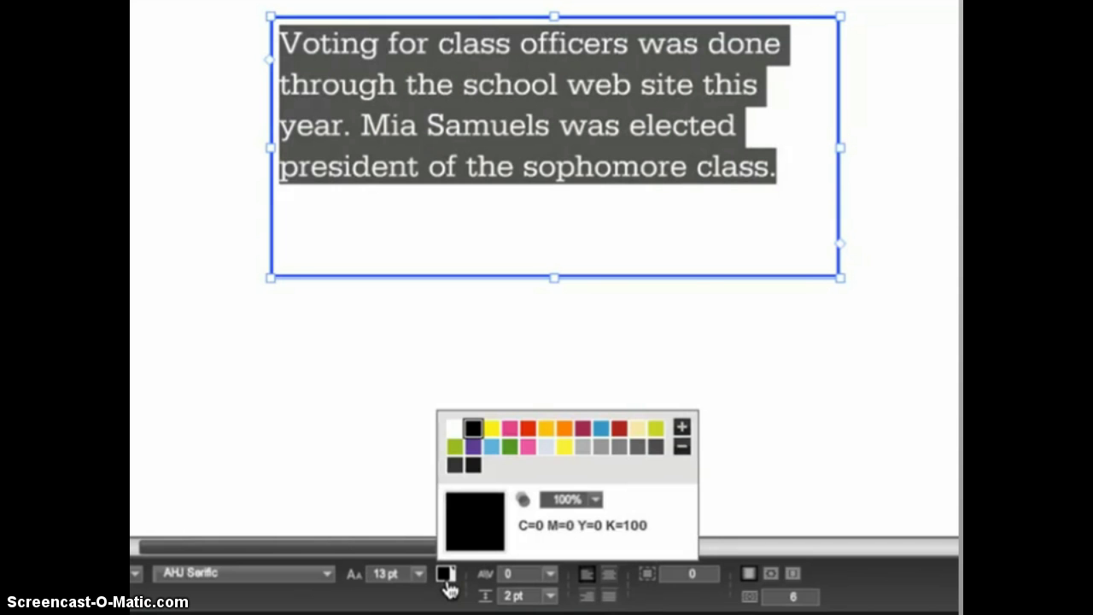
left_click(447, 584)
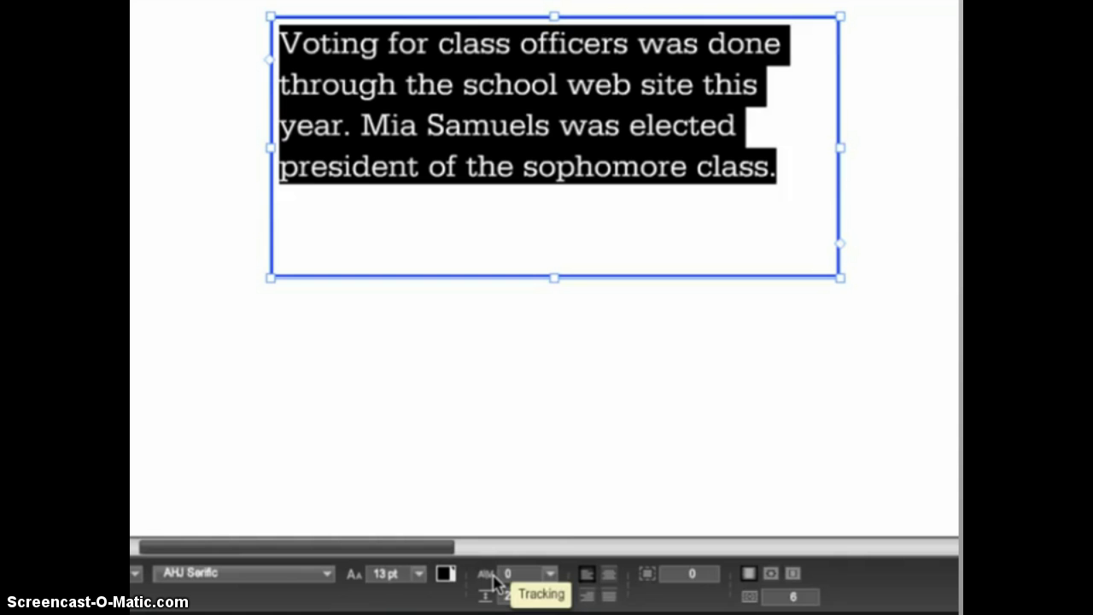
left_click(551, 573)
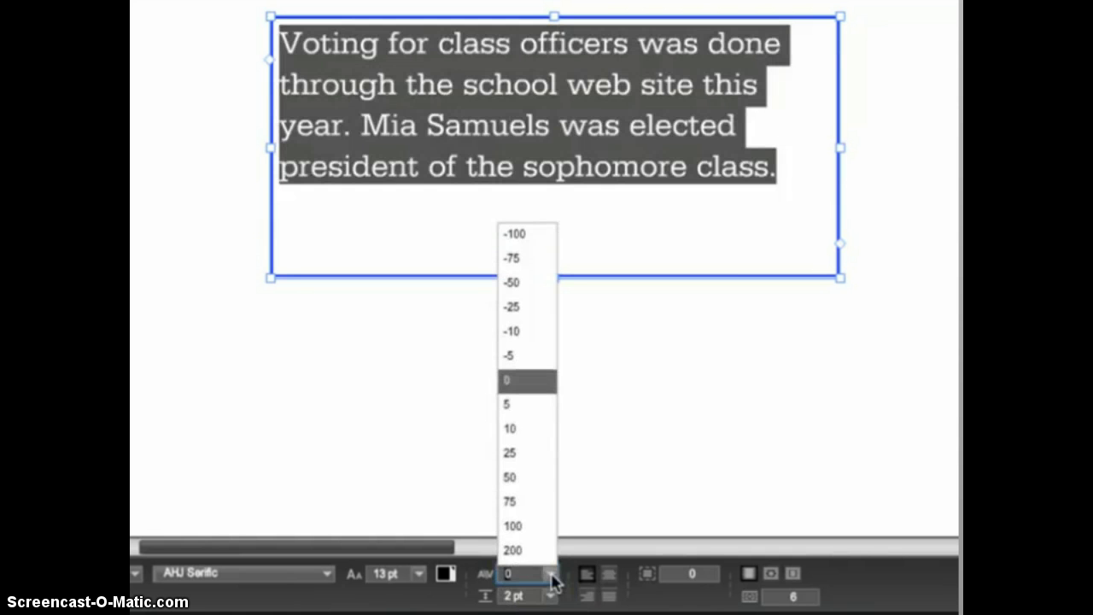
left_click(529, 332)
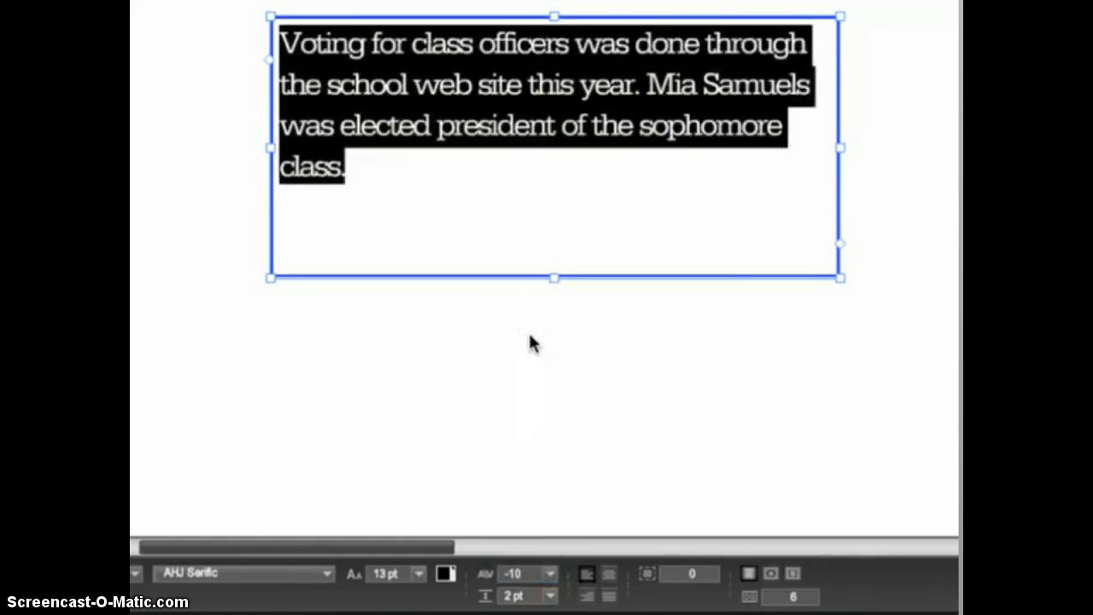
left_click(550, 573)
left_click(516, 406)
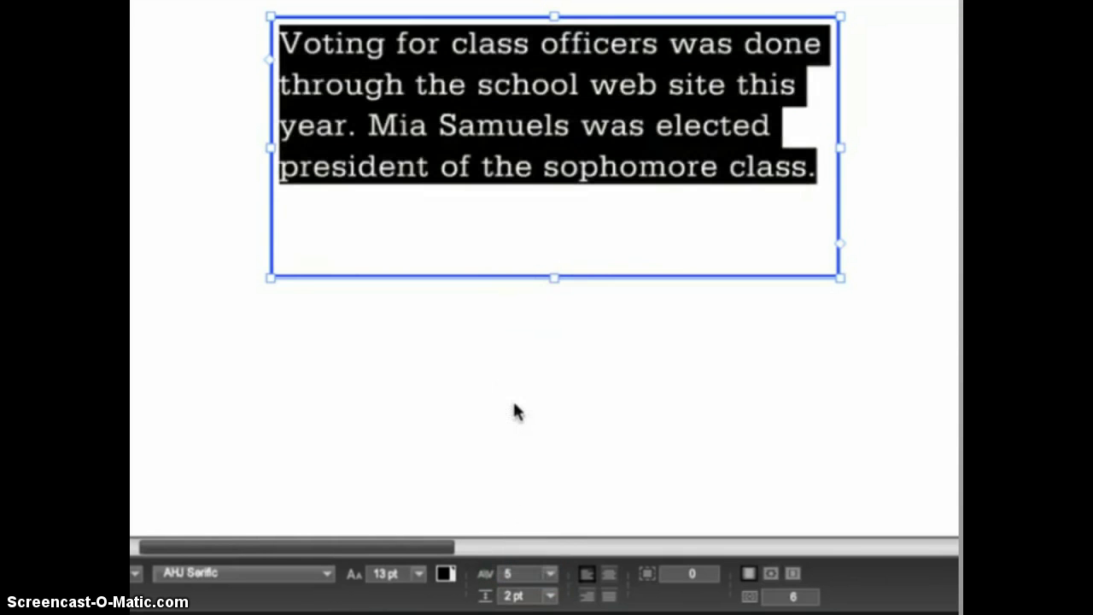
left_click(551, 574)
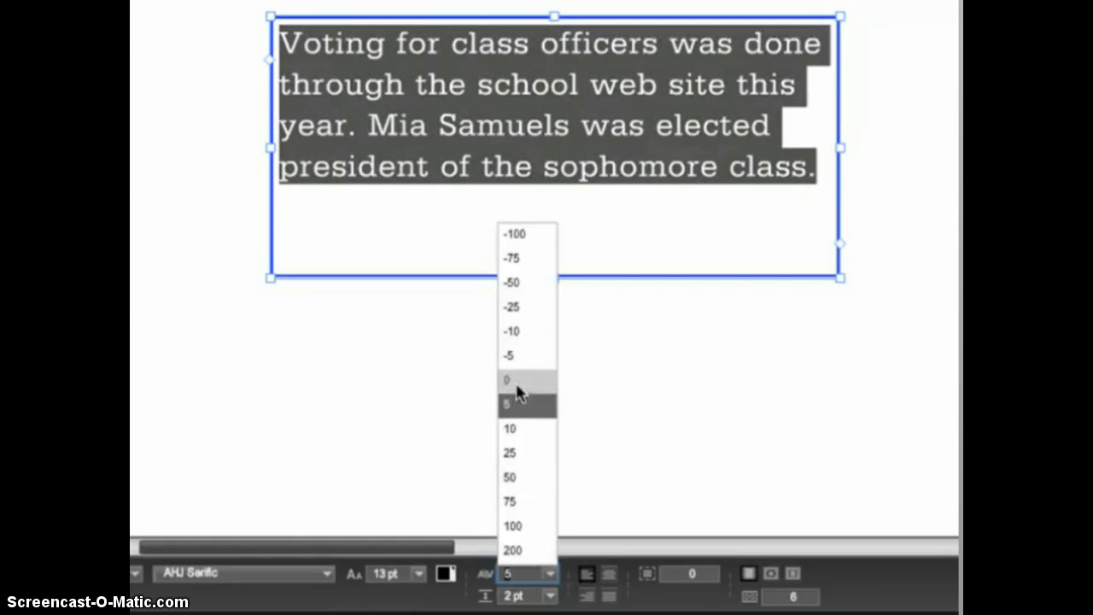
left_click(519, 385)
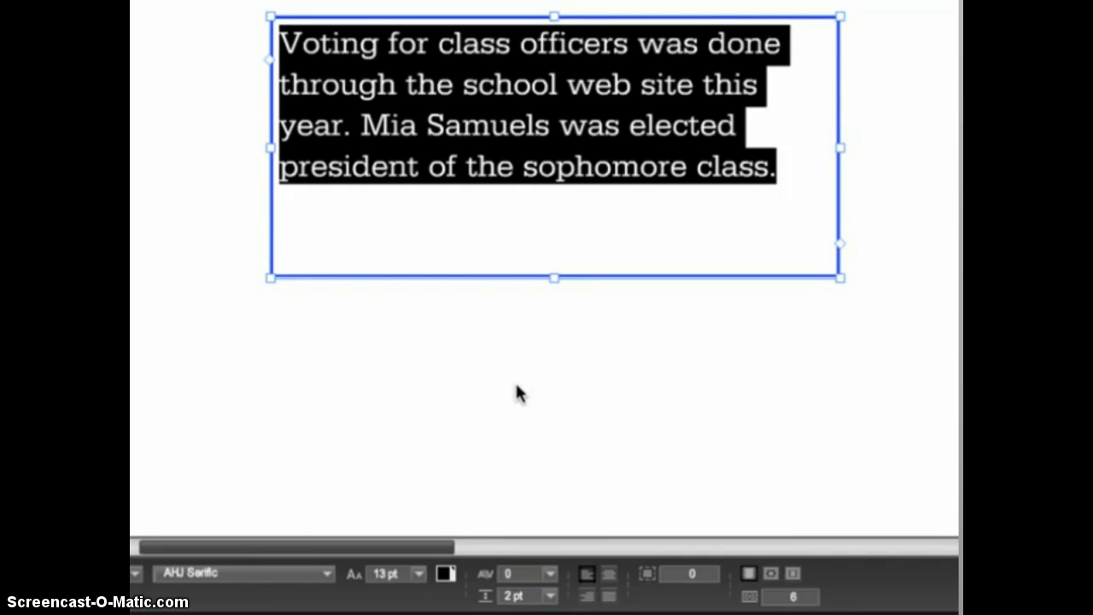
Set the paragraph's leading to 2 pt after trying 10 pt
left_click(551, 596)
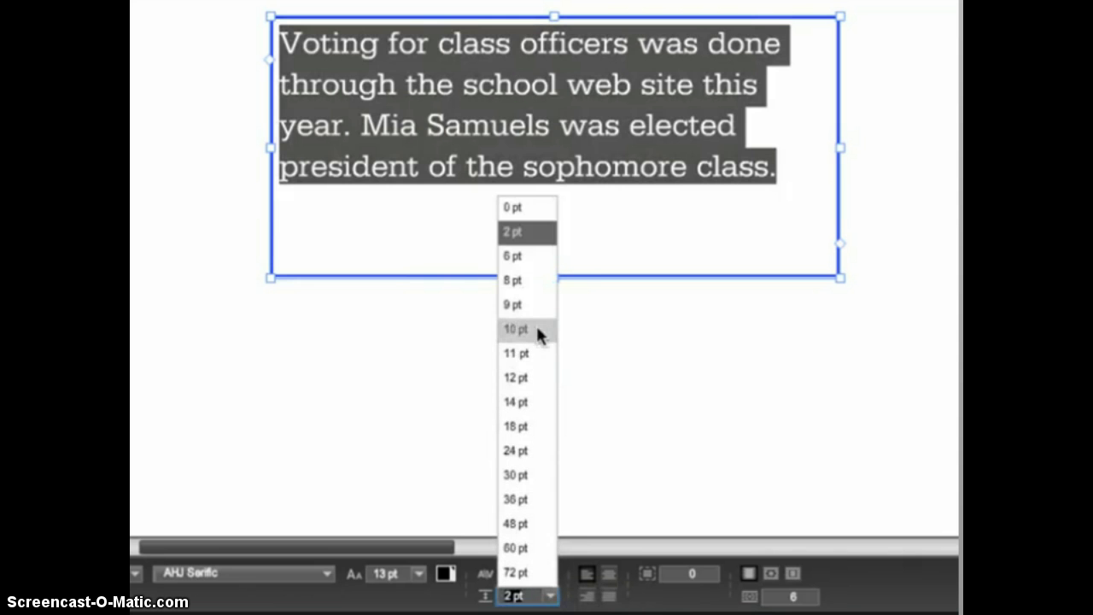
left_click(538, 330)
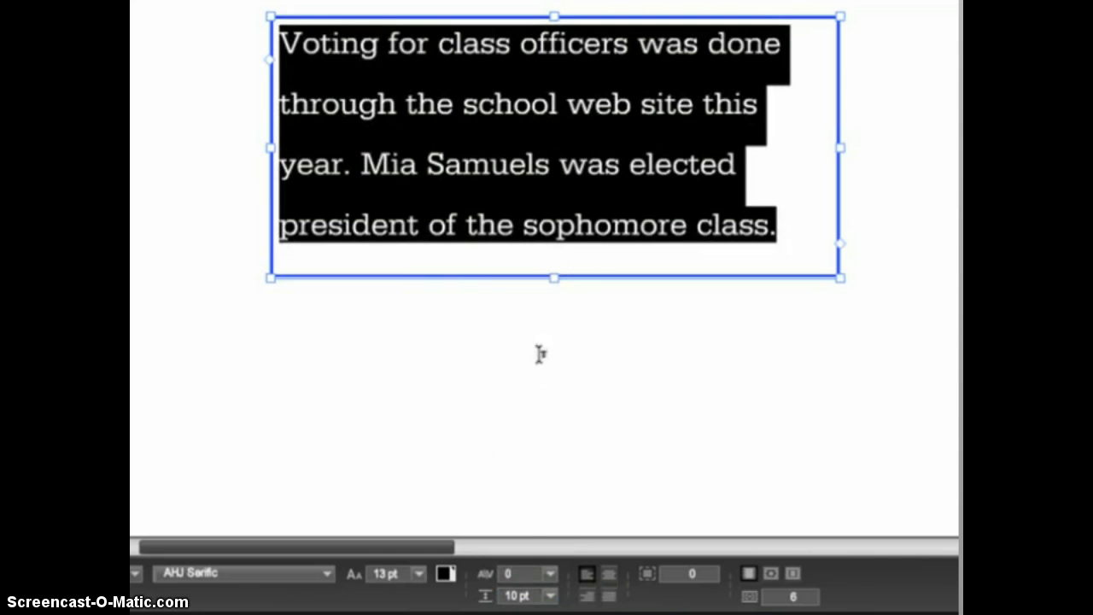
left_click(551, 596)
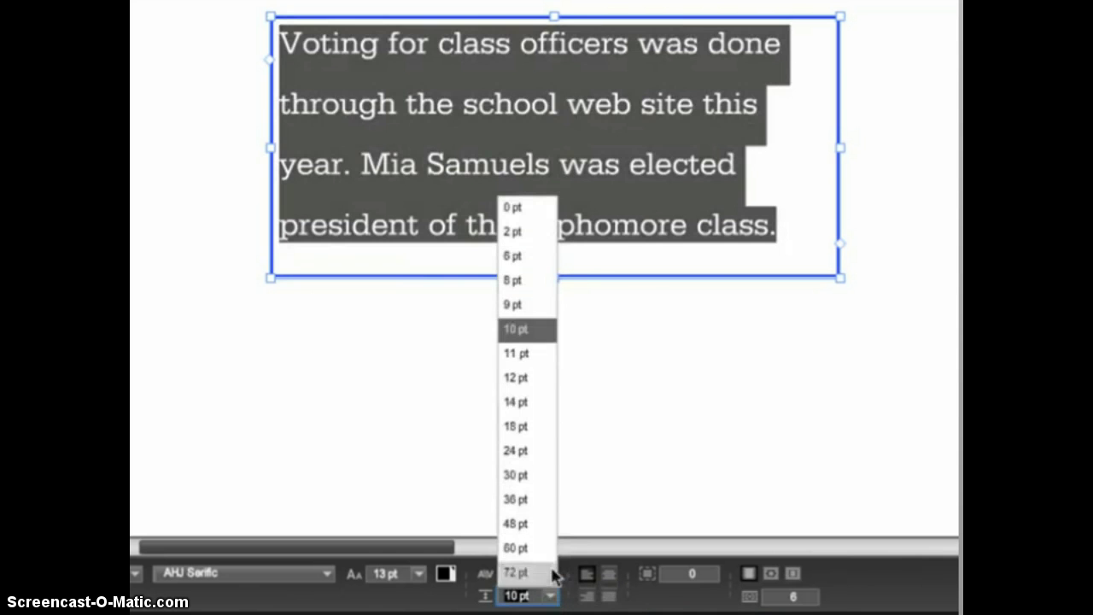
left_click(522, 231)
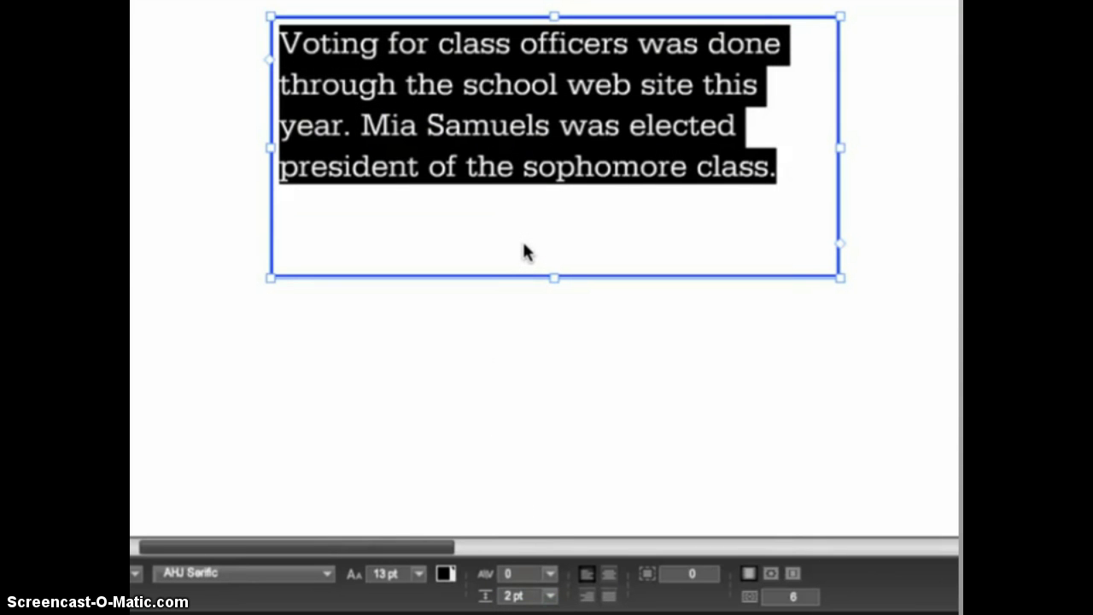
Try right, centre and justify alignment, then left-align the paragraph
left_click(588, 580)
left_click(588, 594)
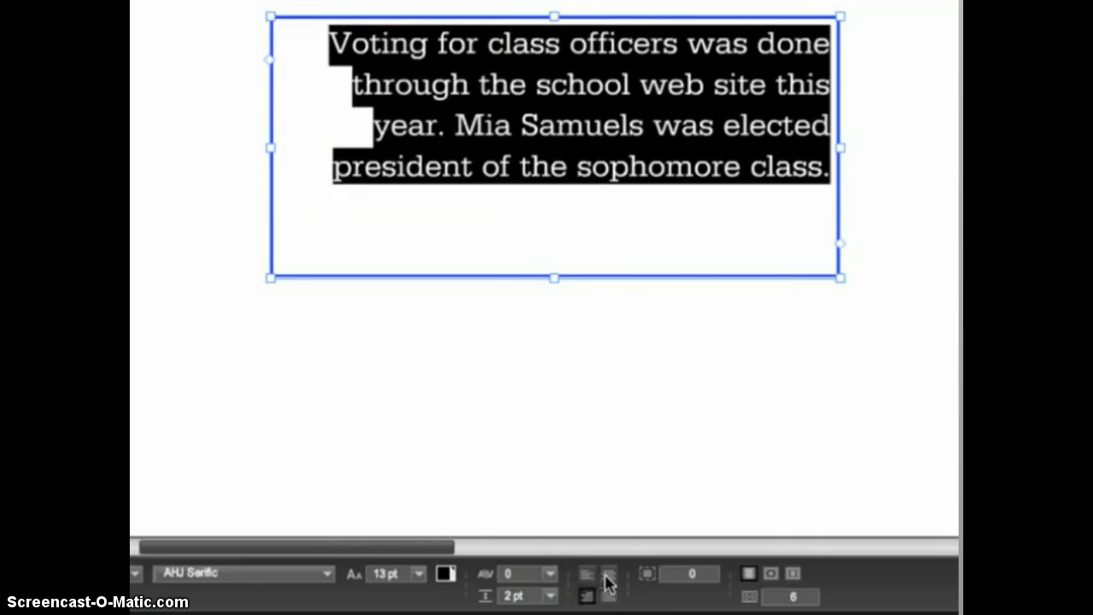
left_click(609, 576)
left_click(609, 596)
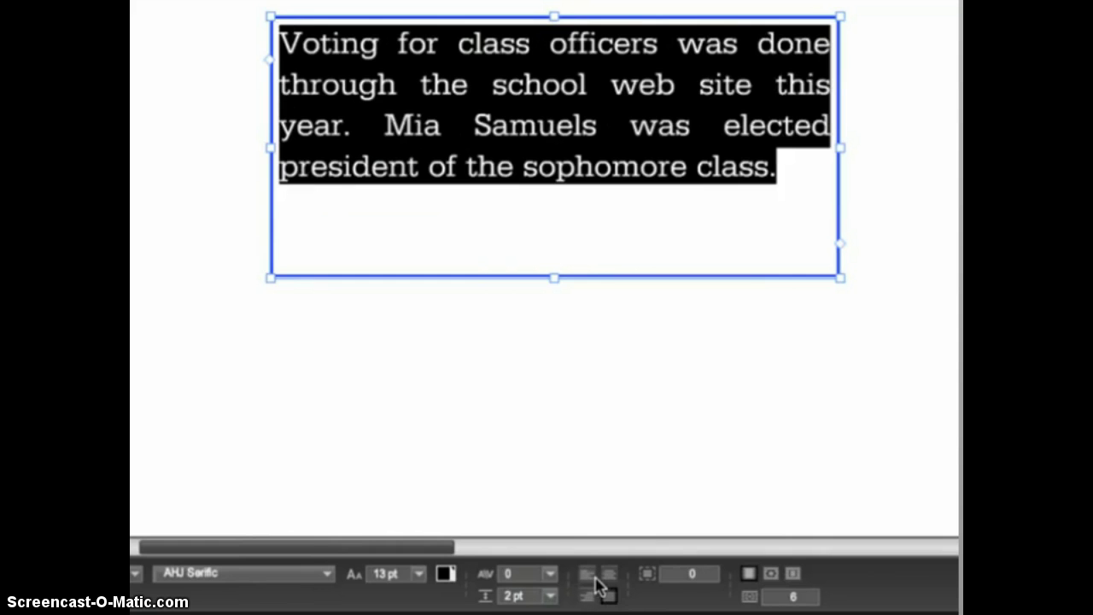
left_click(595, 580)
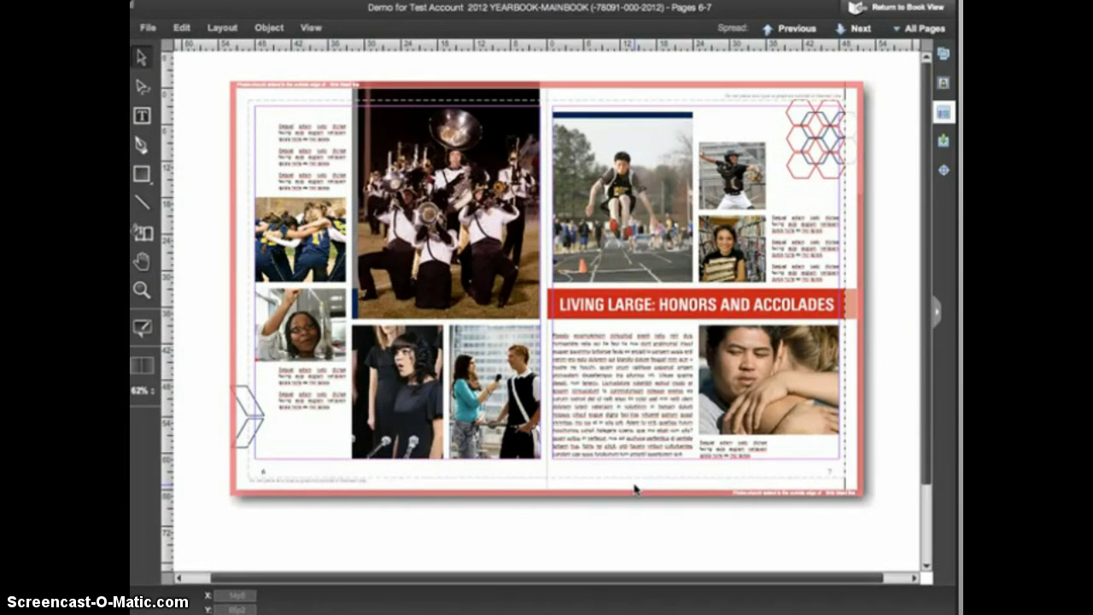
Select the caption under the embracing-pair photo and zoom to 300%
left_click(726, 459)
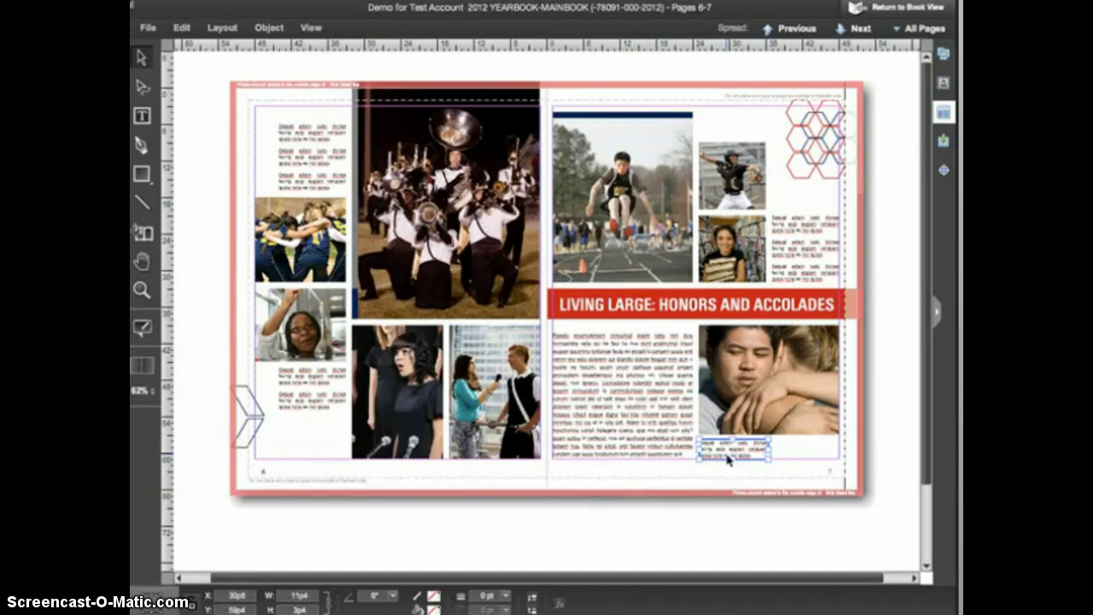
left_click(154, 395)
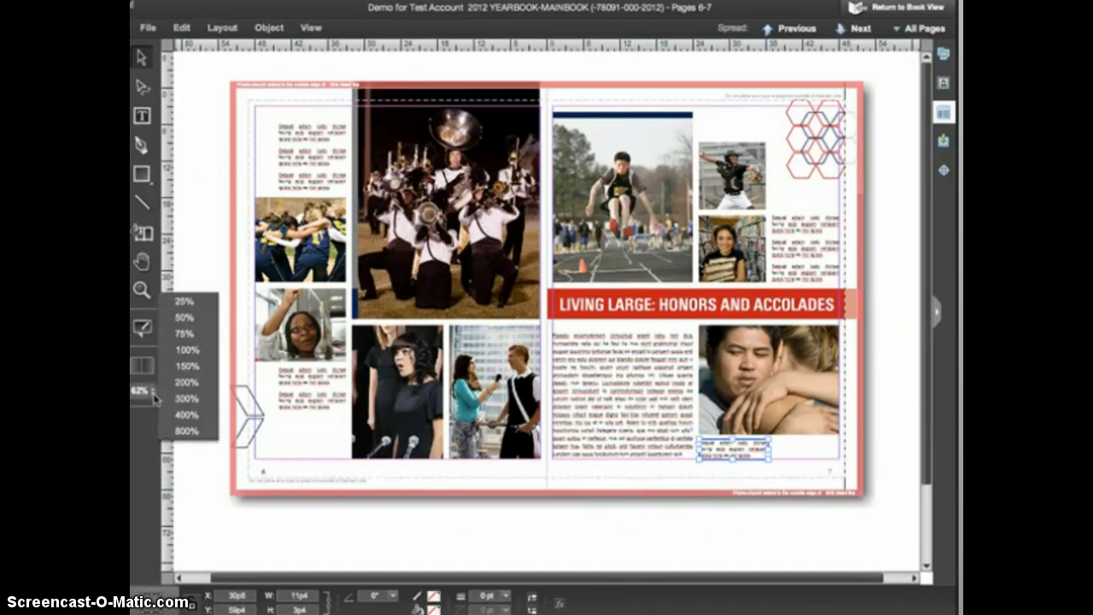
left_click(175, 400)
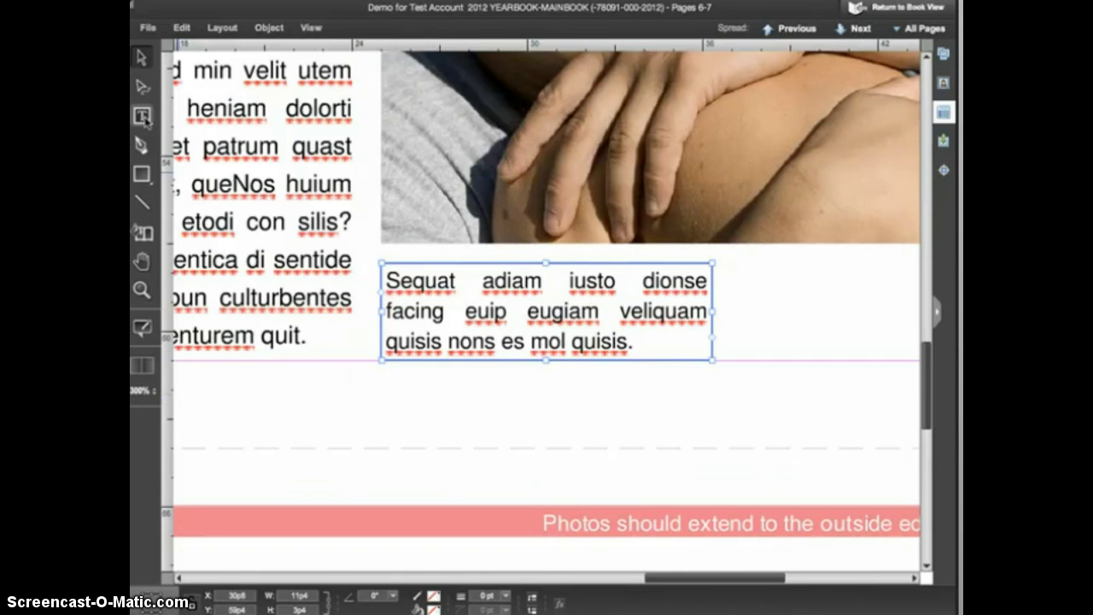
Edit the caption text and bring up spelling suggestions for 'euip'
double_click(476, 318)
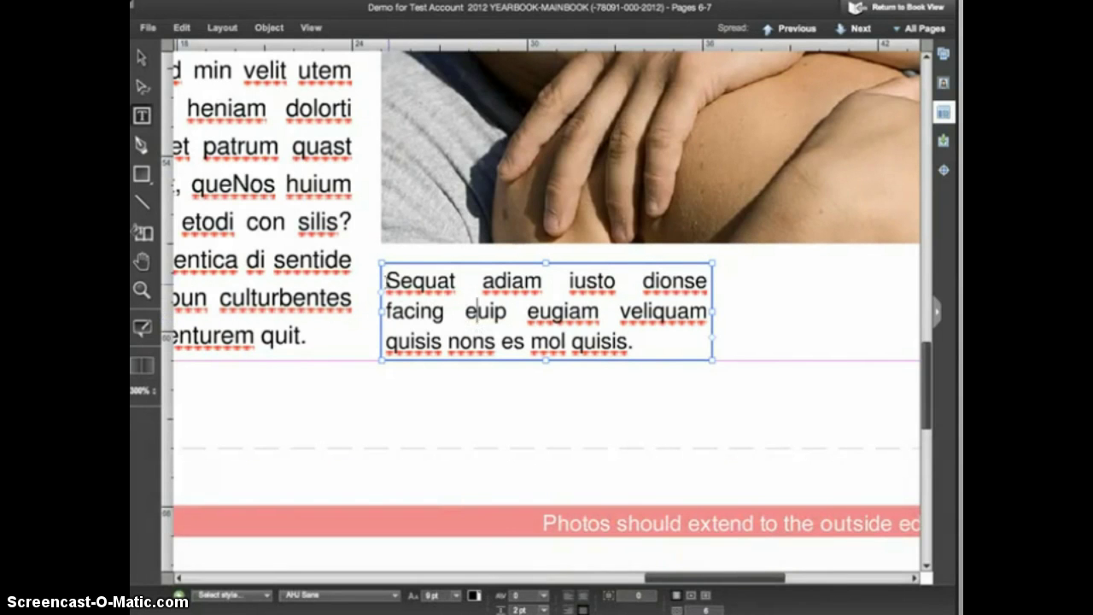
left_click_drag(386, 282, 488, 317)
left_click(488, 318)
right_click(490, 316)
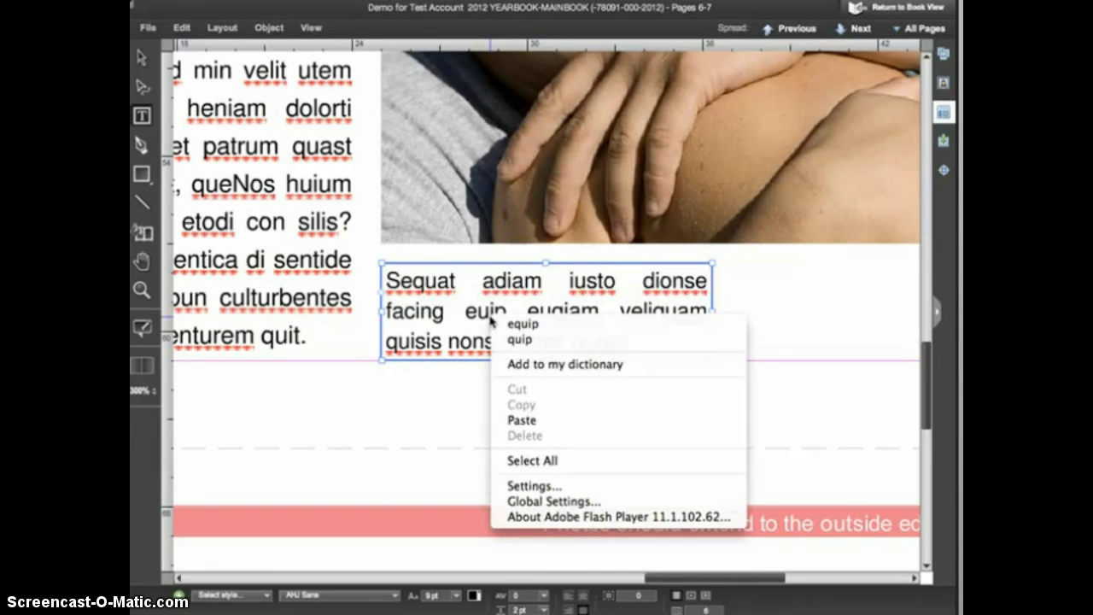
Replace all the caption's placeholder text with new copy beginning 'Late on'
left_click(526, 462)
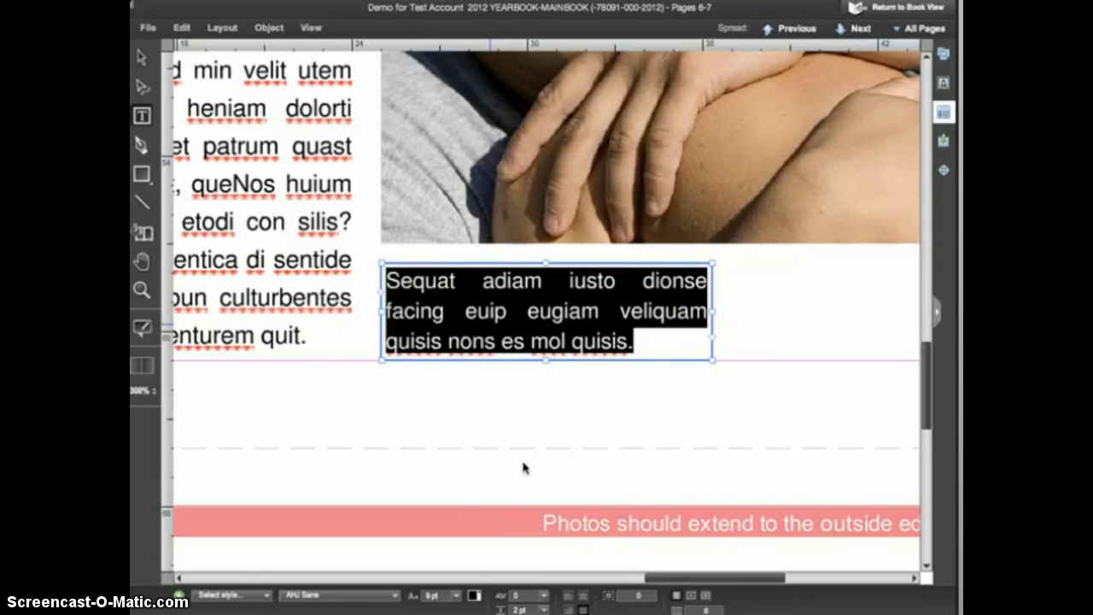
type("Late on")
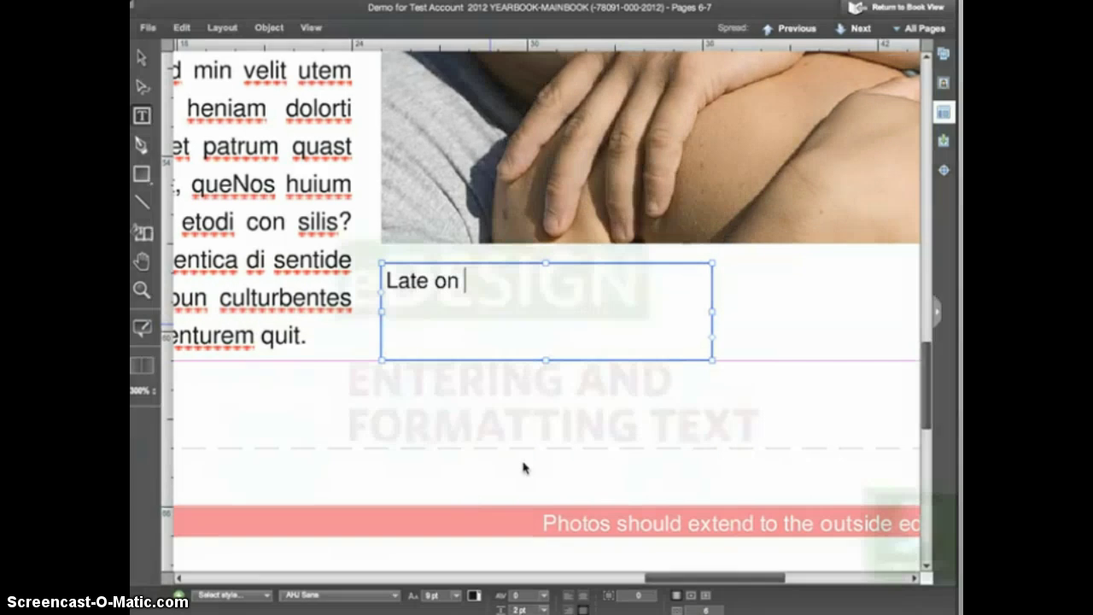
type("W")
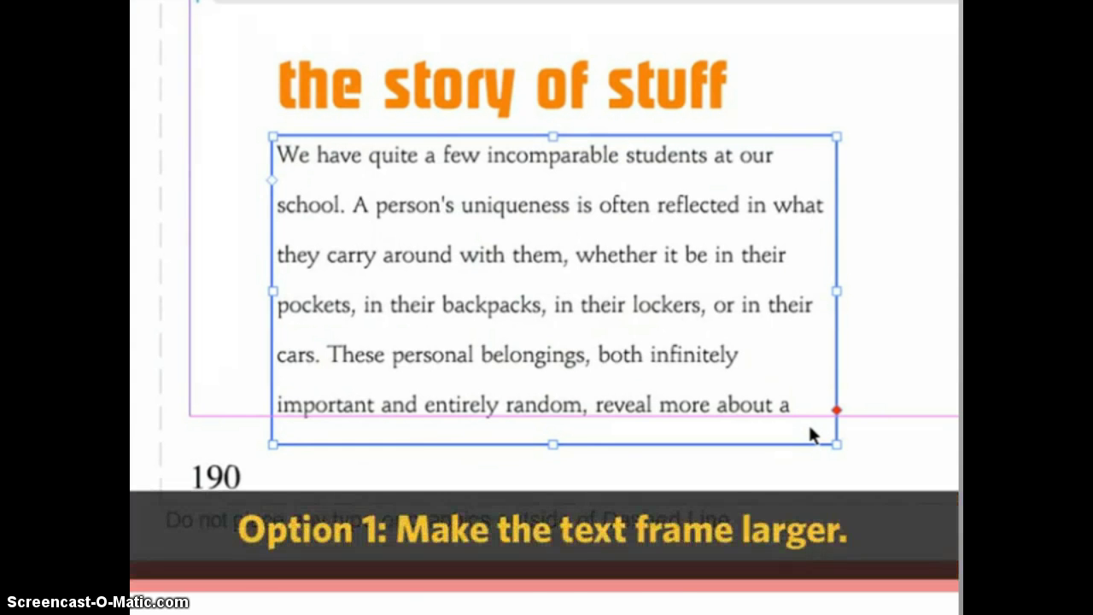
Stretch the story frame taller and delete 'both infinitely important and entirely random'
left_click_drag(555, 446, 556, 478)
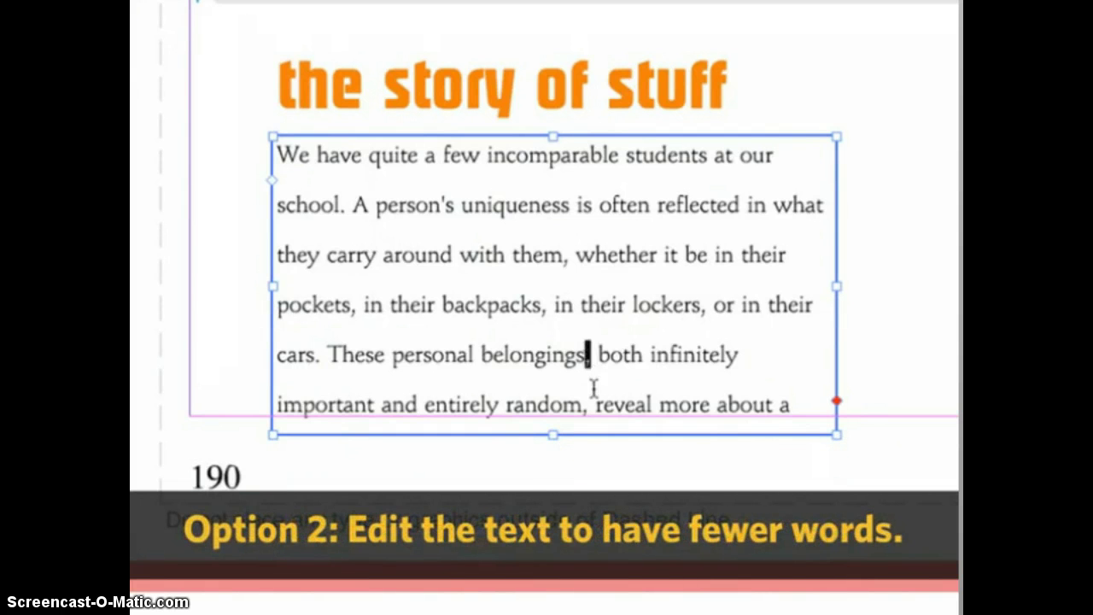
left_click_drag(586, 354, 596, 405)
key("BackSpace")
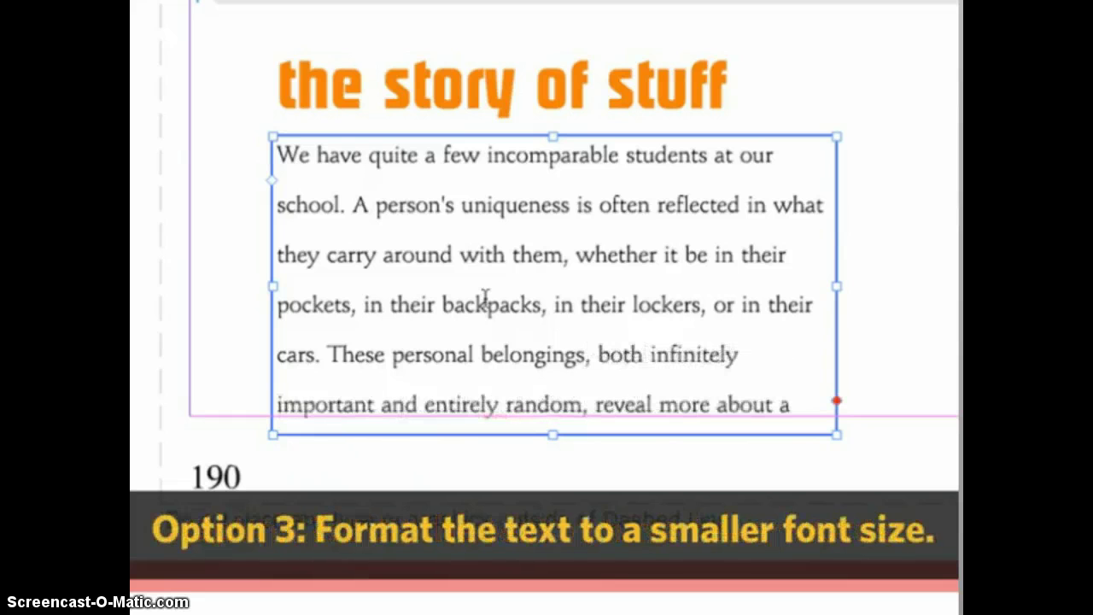
Set all of the story of stuff text to 9 pt
key("ctrl+a")
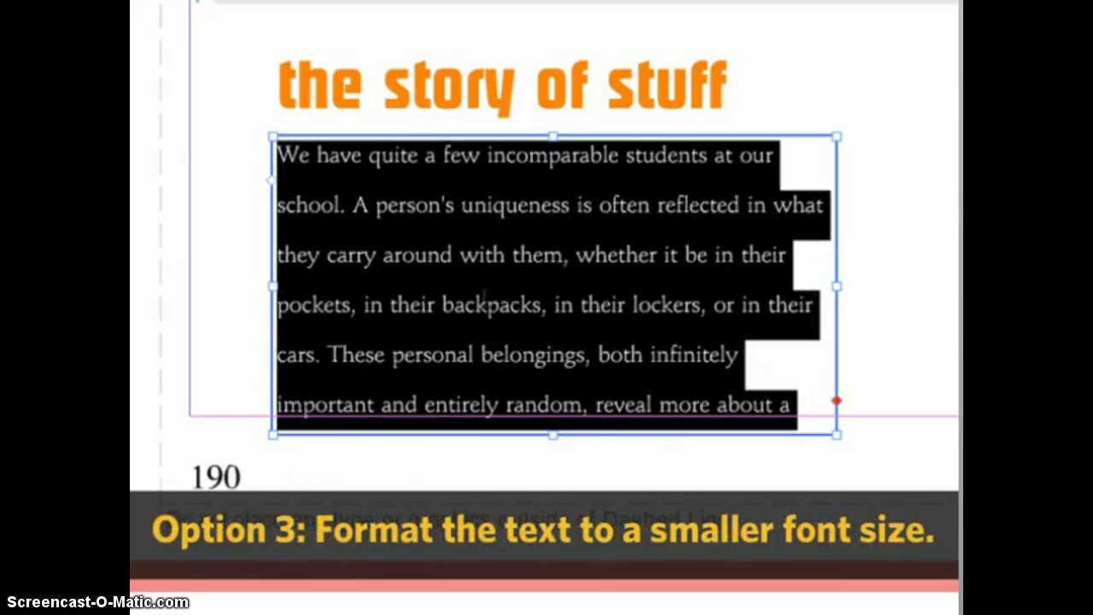
left_click(400, 610)
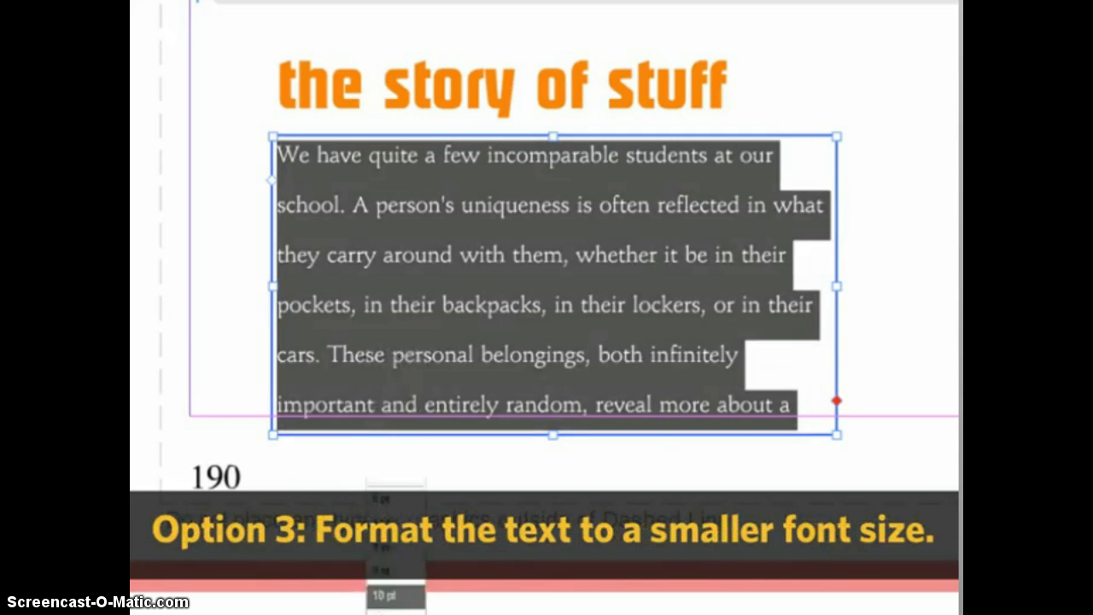
left_click(393, 427)
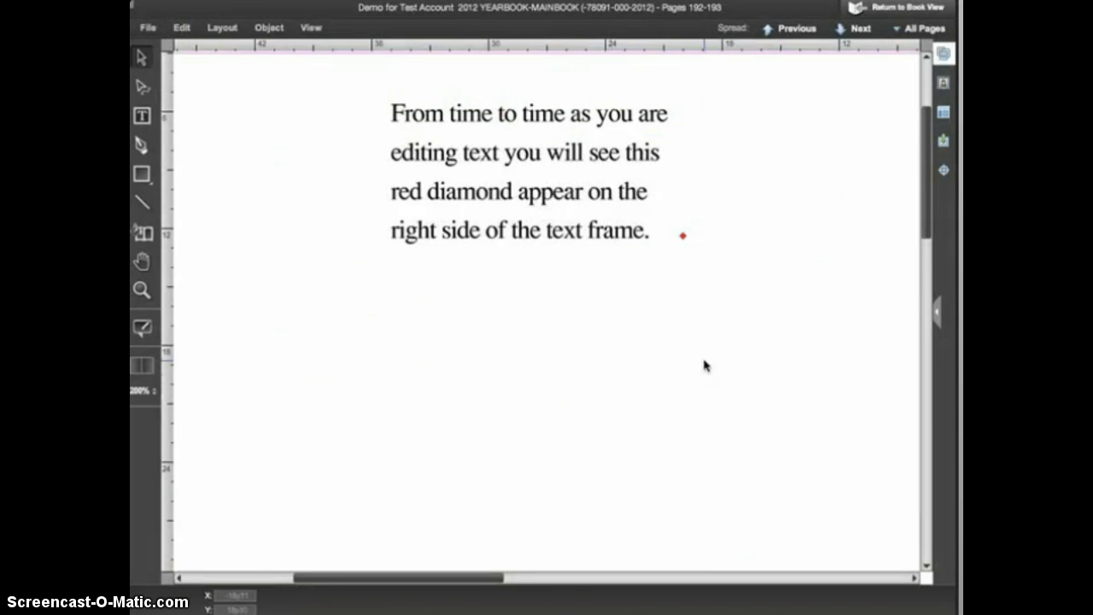
Resize the overset-text explanation frame so all its text fits
mouse_move(685, 241)
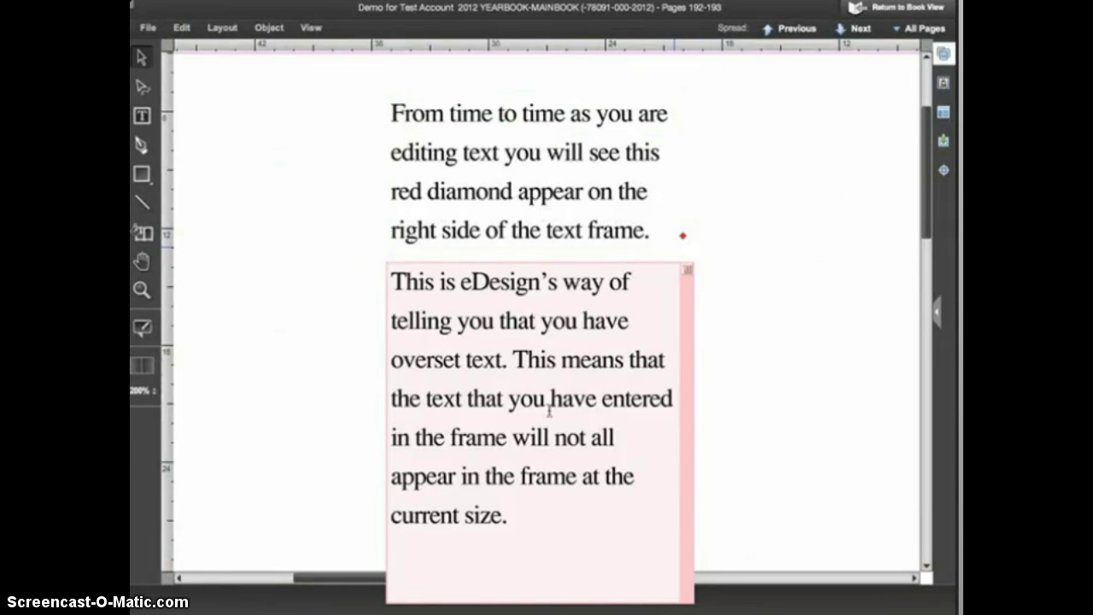
left_click(561, 242)
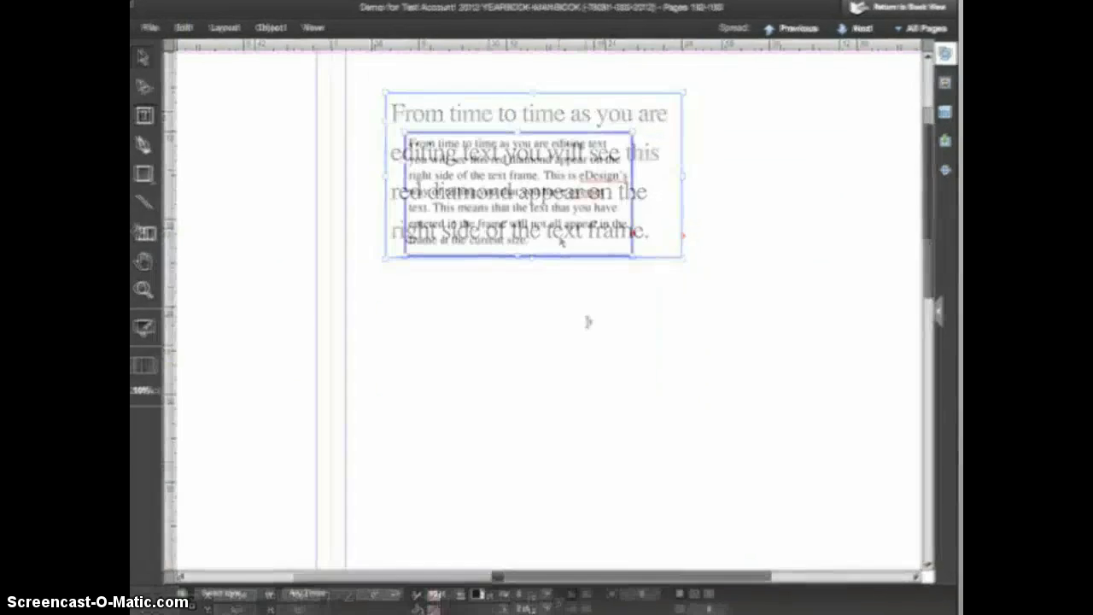
mouse_move(636, 242)
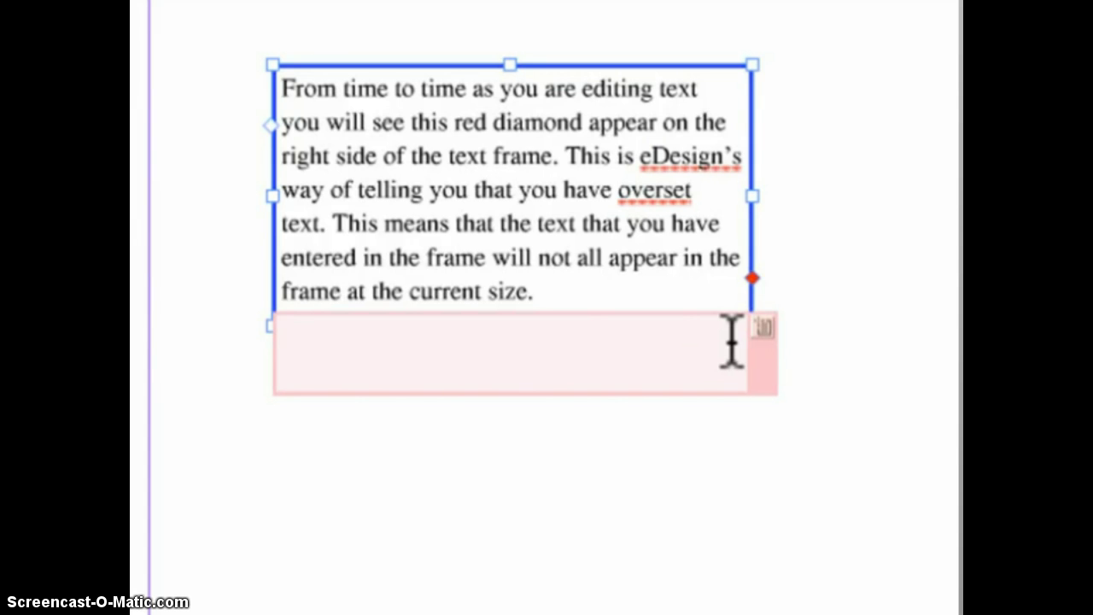
left_click(602, 293)
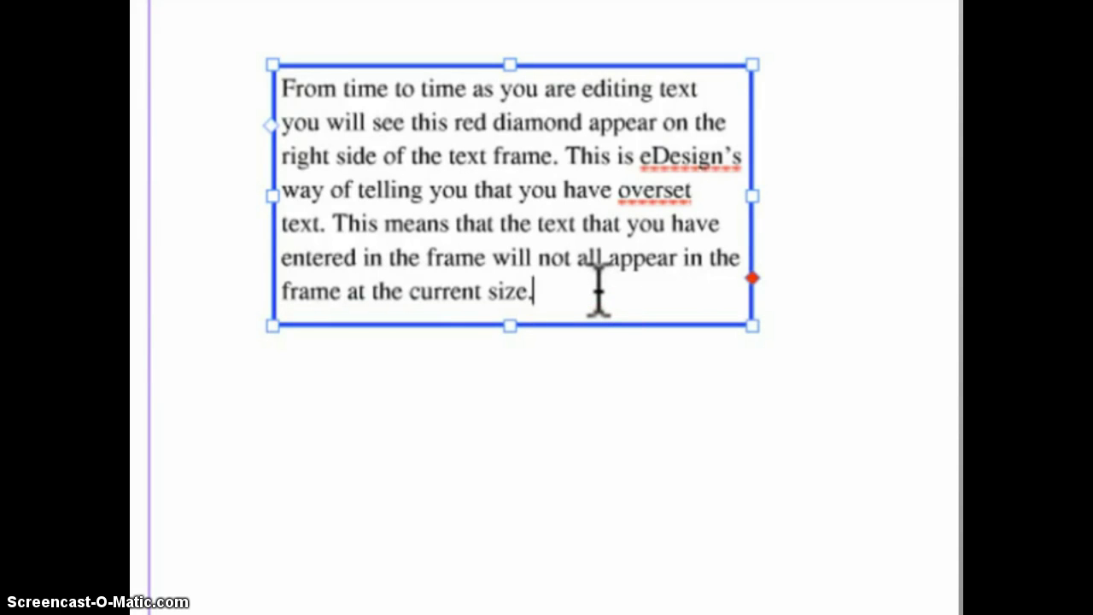
left_click(606, 413)
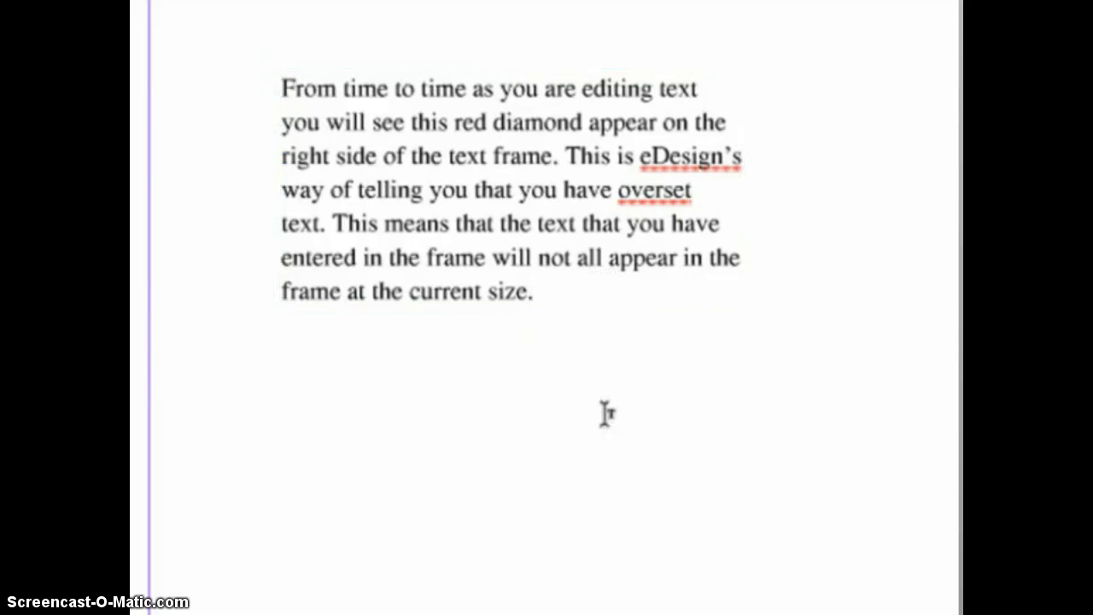
left_click(565, 259)
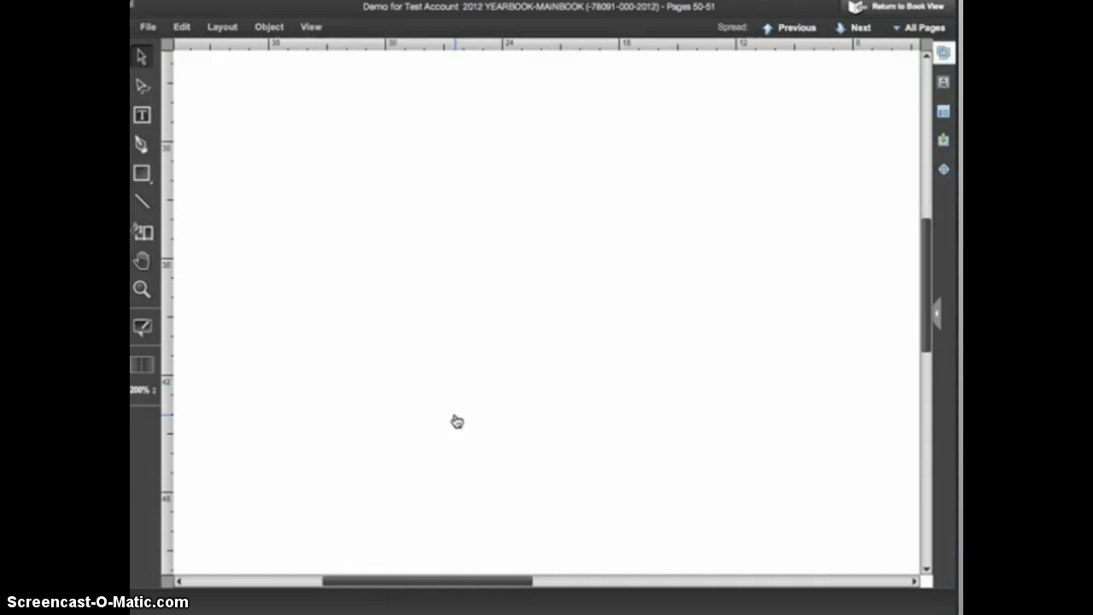
Copy the full body text of the 'sidebar story' email in Outlook and return to eDesign
key("super+Tab")
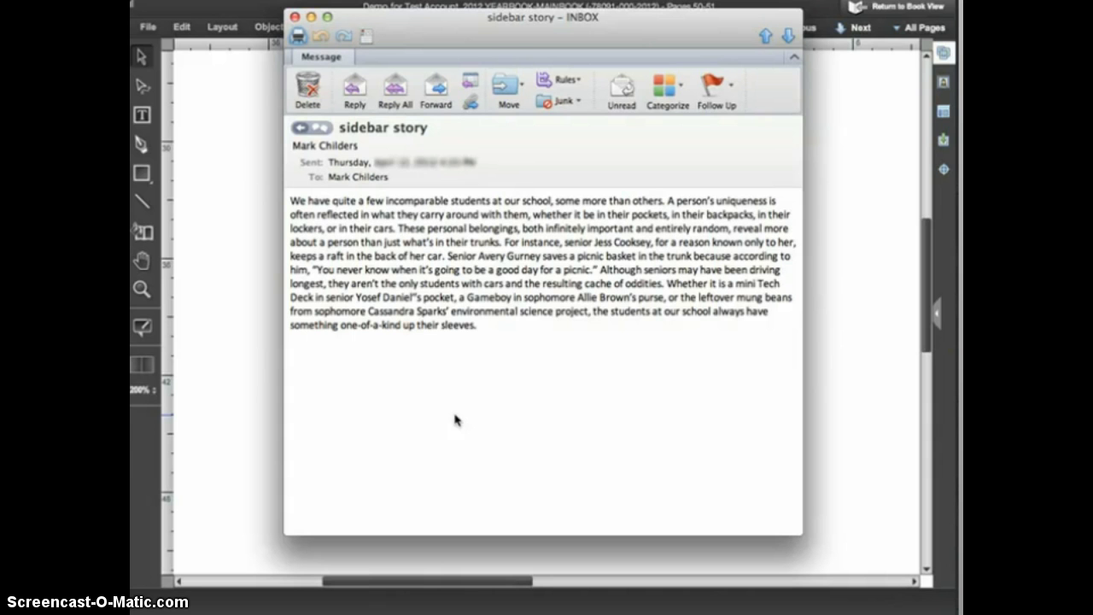
left_click_drag(504, 339, 272, 202)
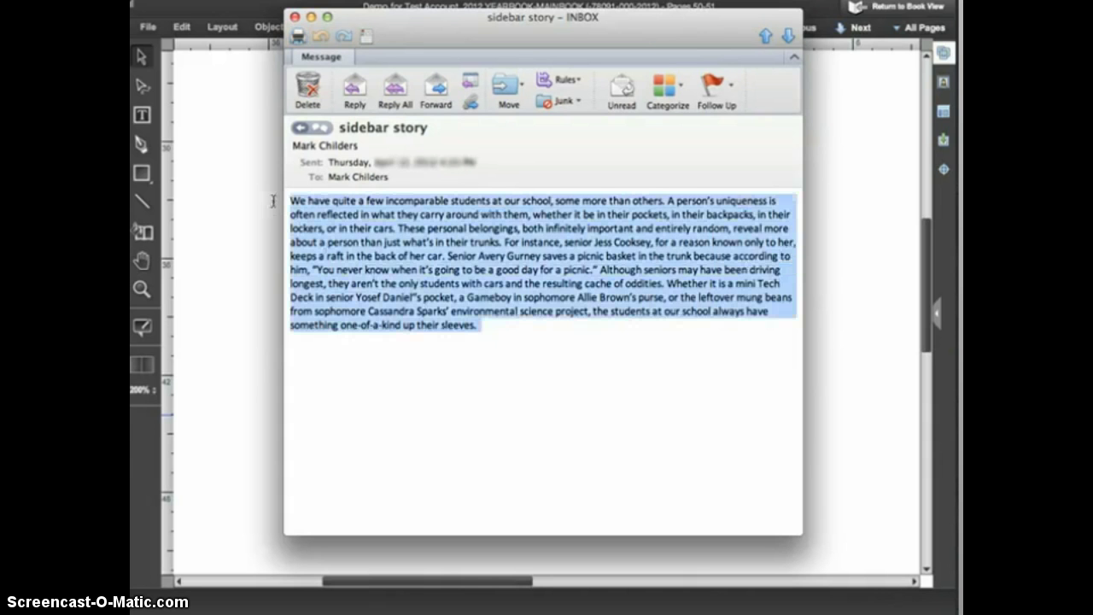
right_click(364, 233)
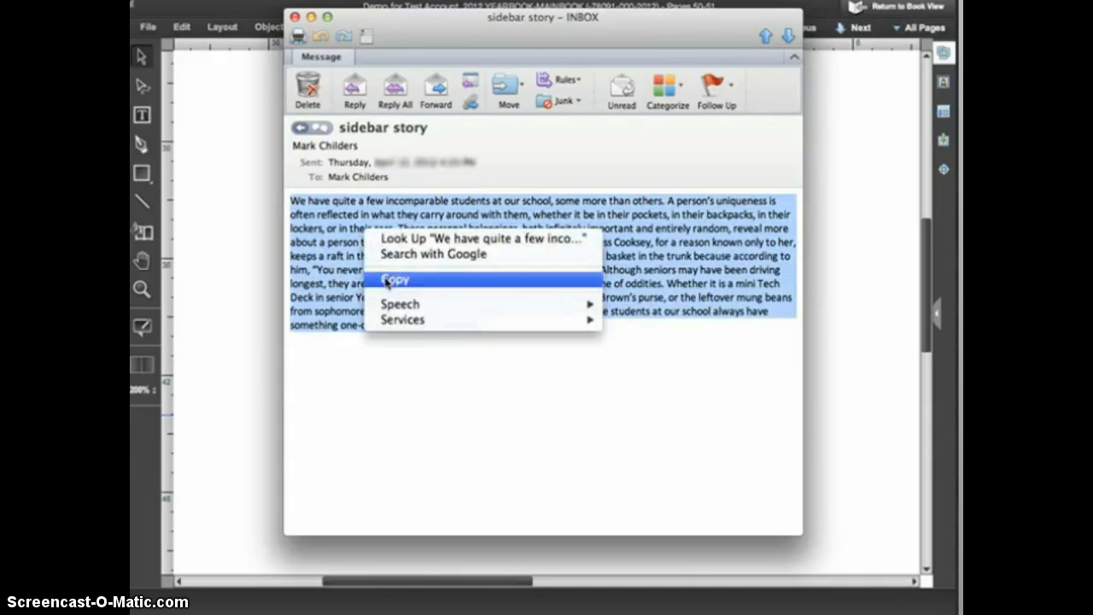
left_click(386, 281)
key("super+Tab")
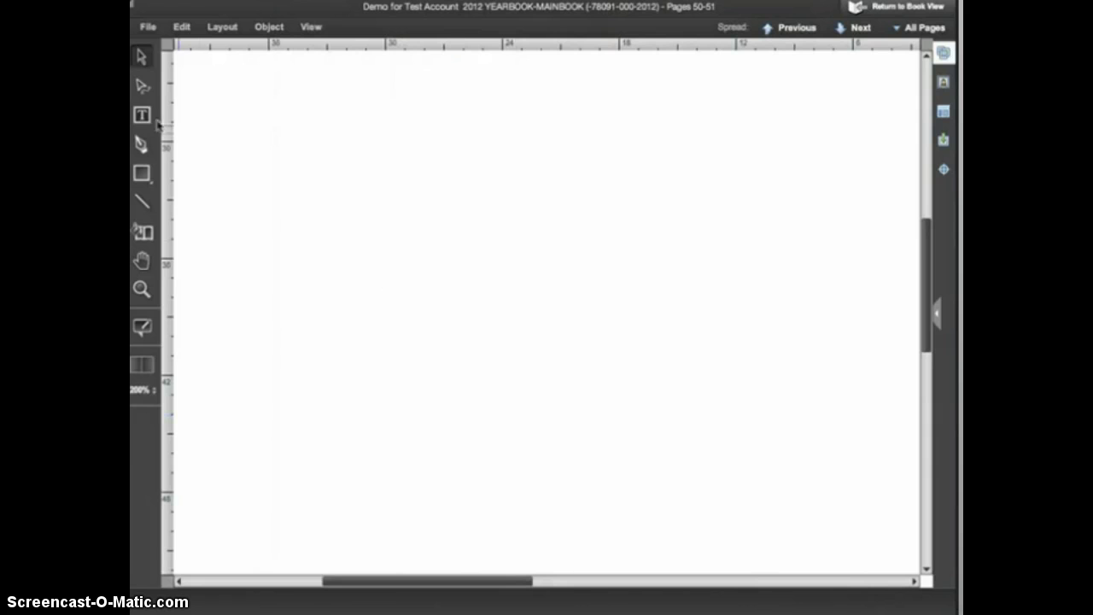
Draw a text frame near the page's top left, paste the sidebar story, and select all its text
left_click(142, 115)
left_click_drag(193, 72, 624, 546)
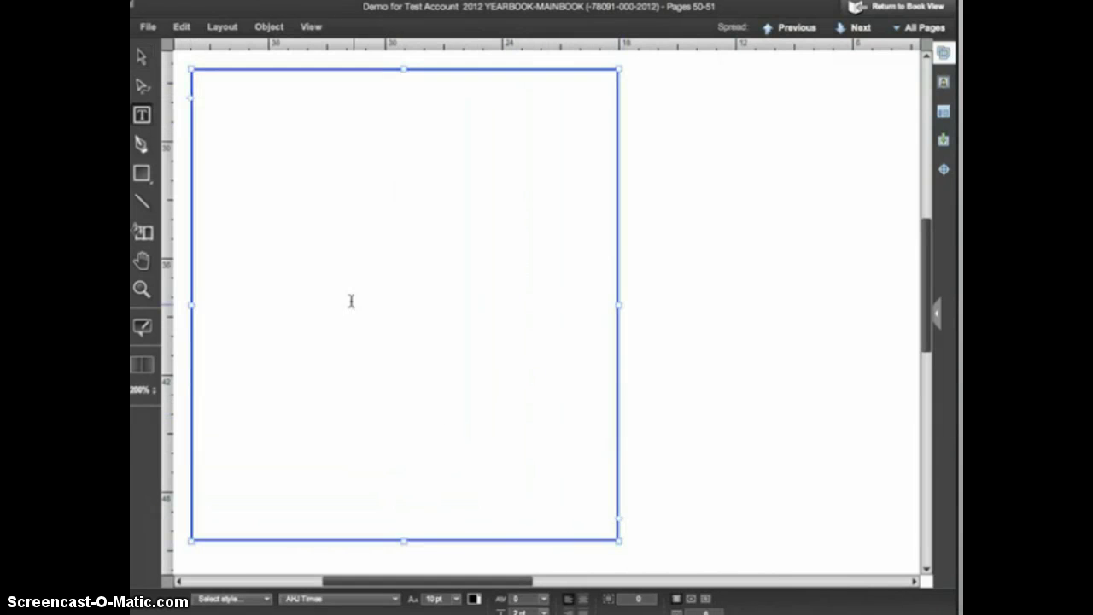
right_click(351, 301)
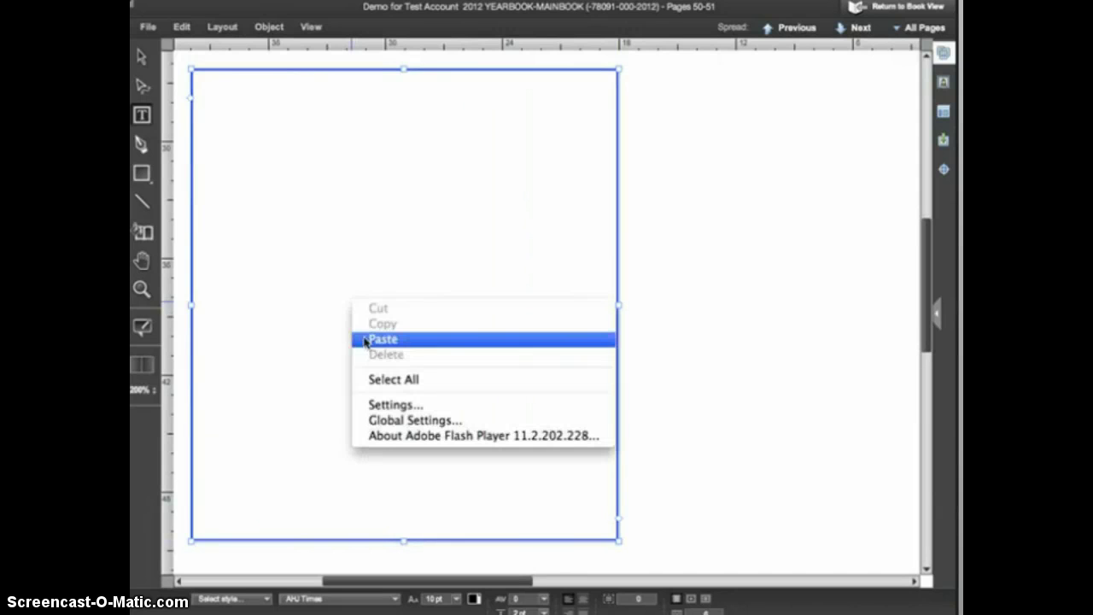
left_click(376, 339)
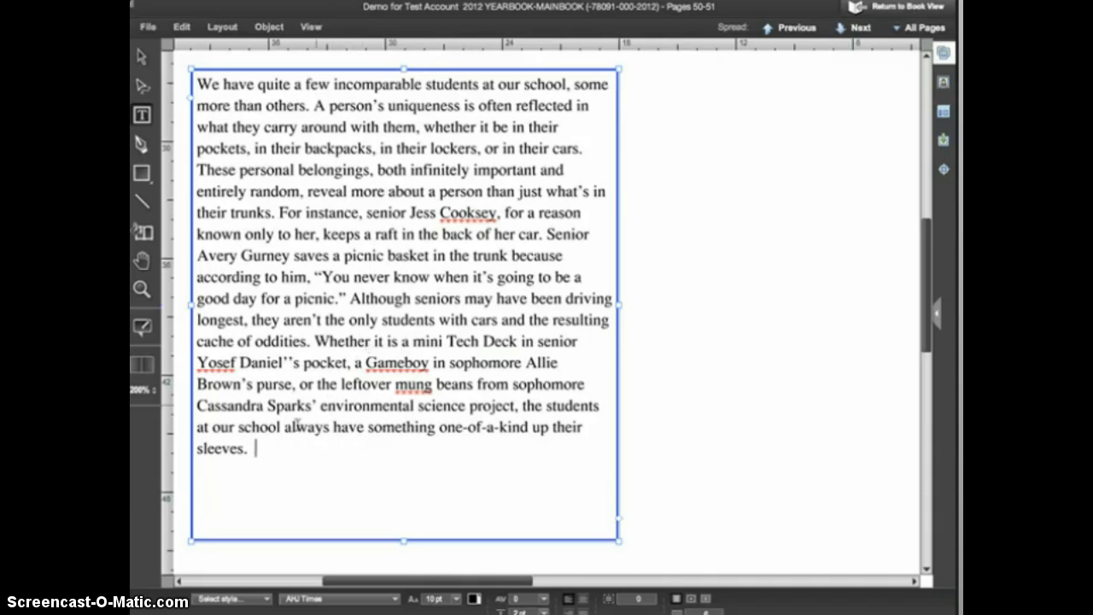
right_click(268, 454)
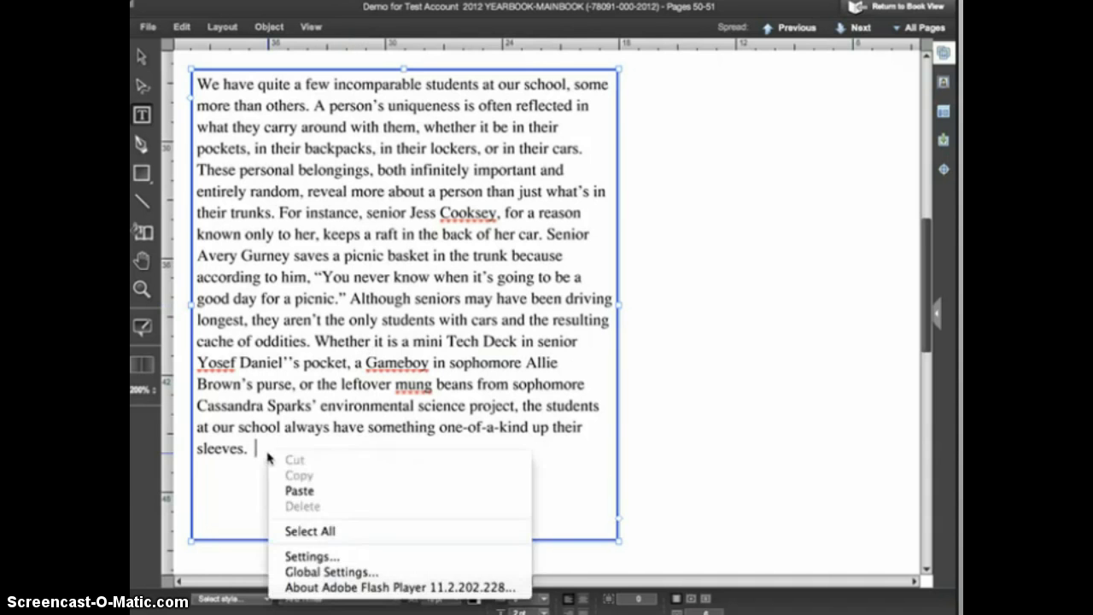
left_click(315, 532)
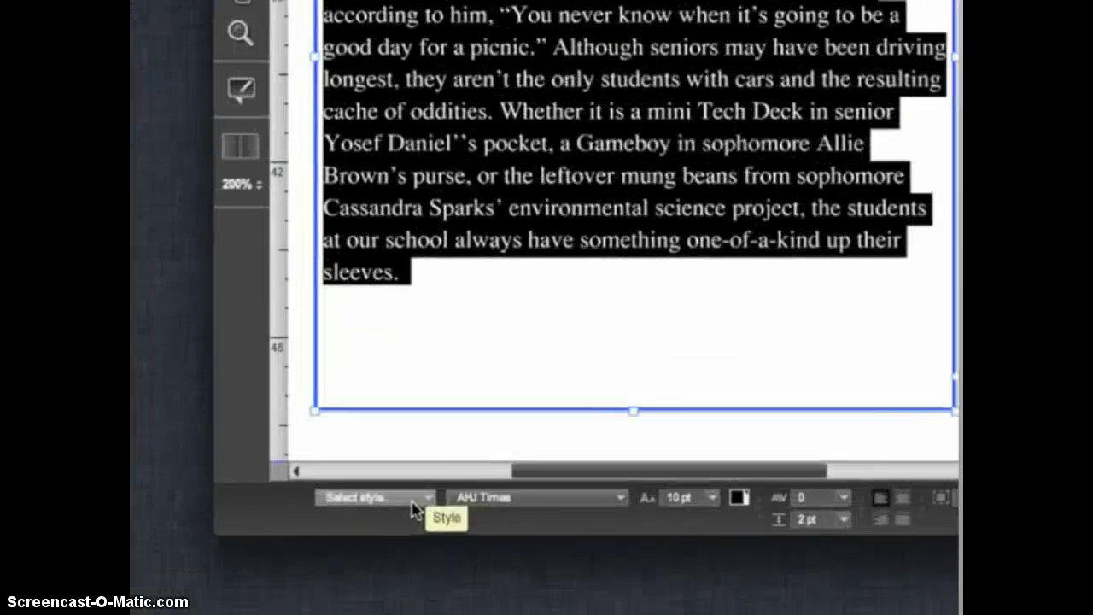
Apply the Sidebar Copy style (AHJ Unitus Cond LH Light, 12 pt) to the story text
left_click(258, 600)
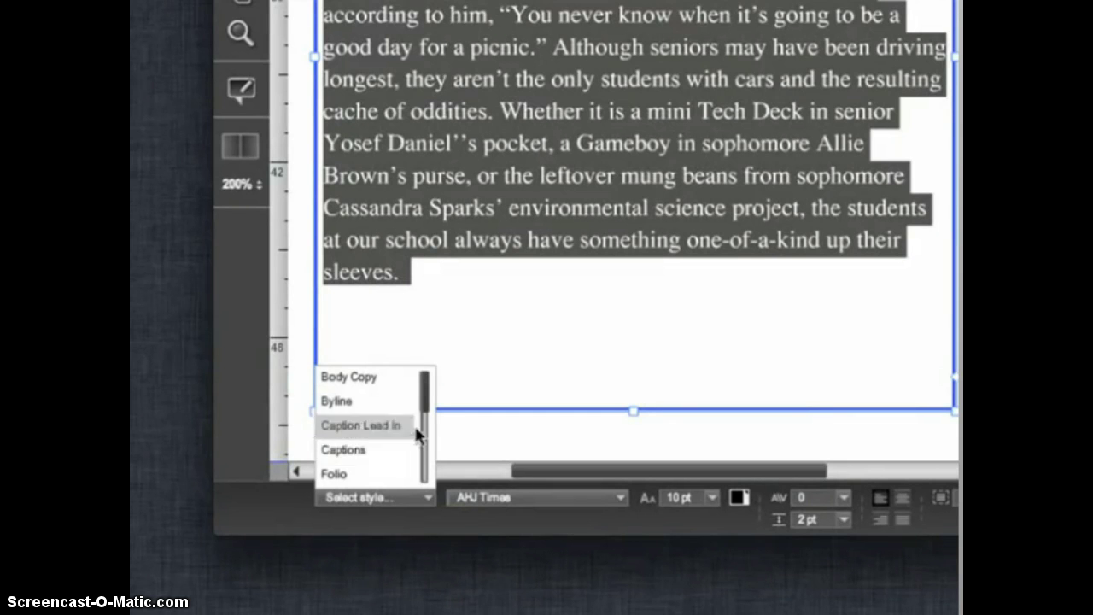
left_click_drag(424, 381, 417, 466)
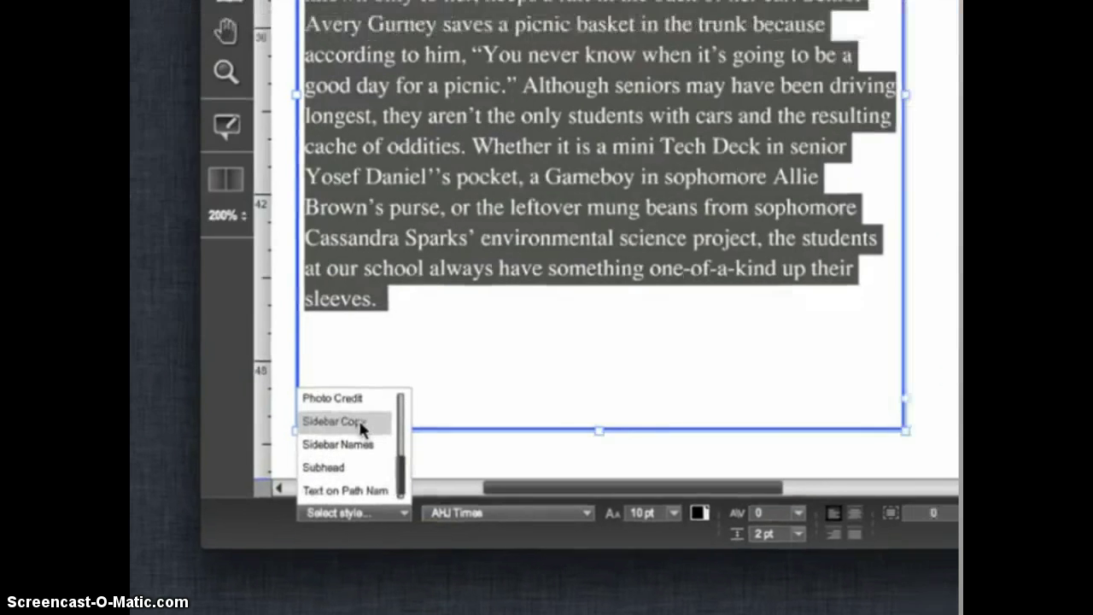
left_click(378, 401)
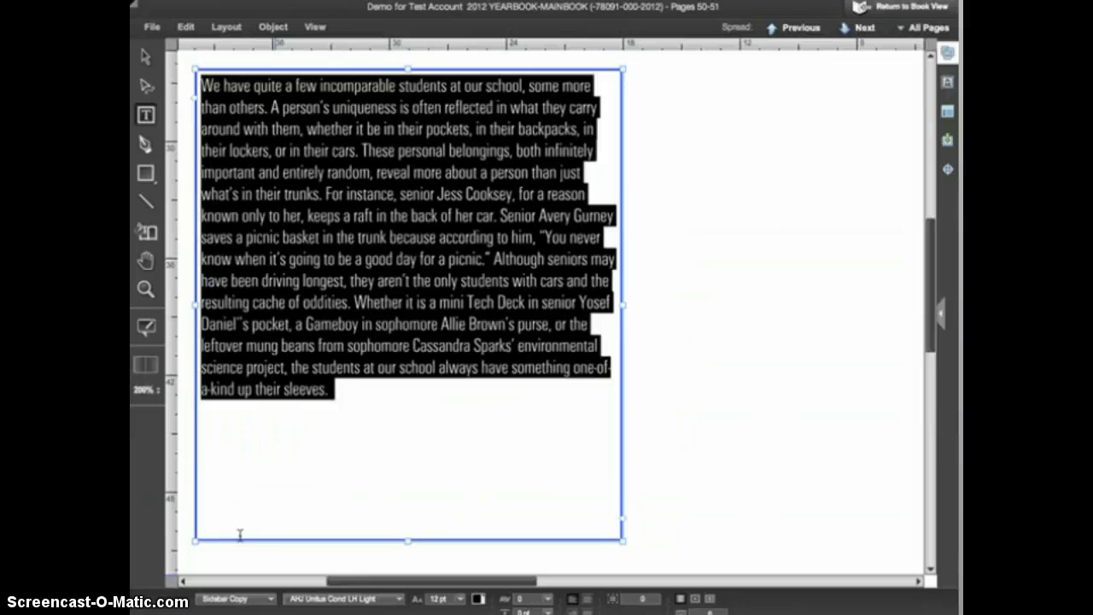
left_click(342, 390)
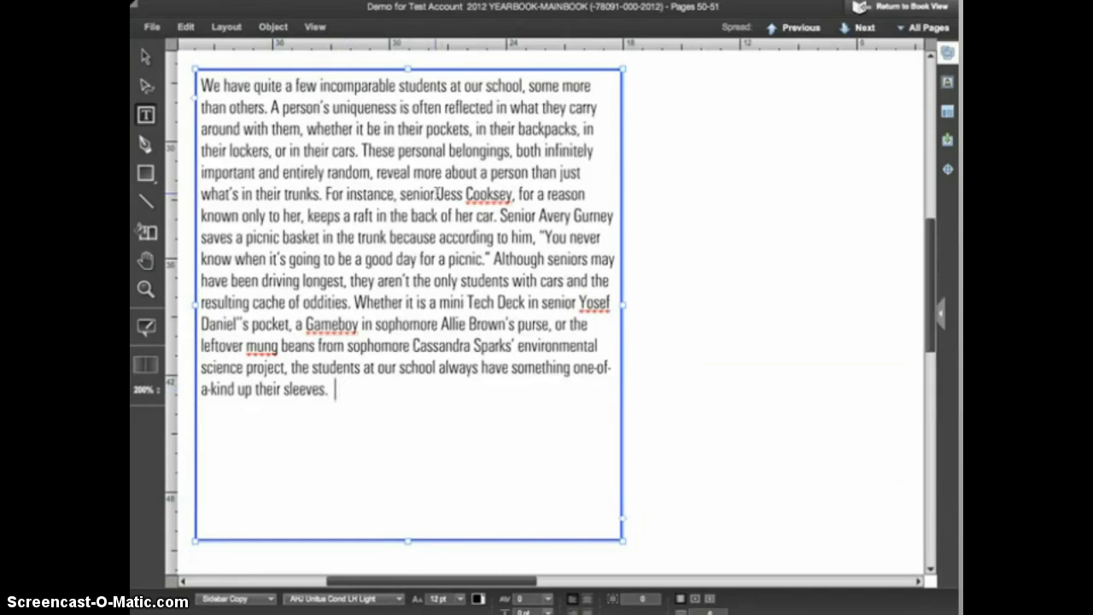
Give the first student's name in the story the bold italic Sidebar Names style
left_click_drag(437, 194, 513, 194)
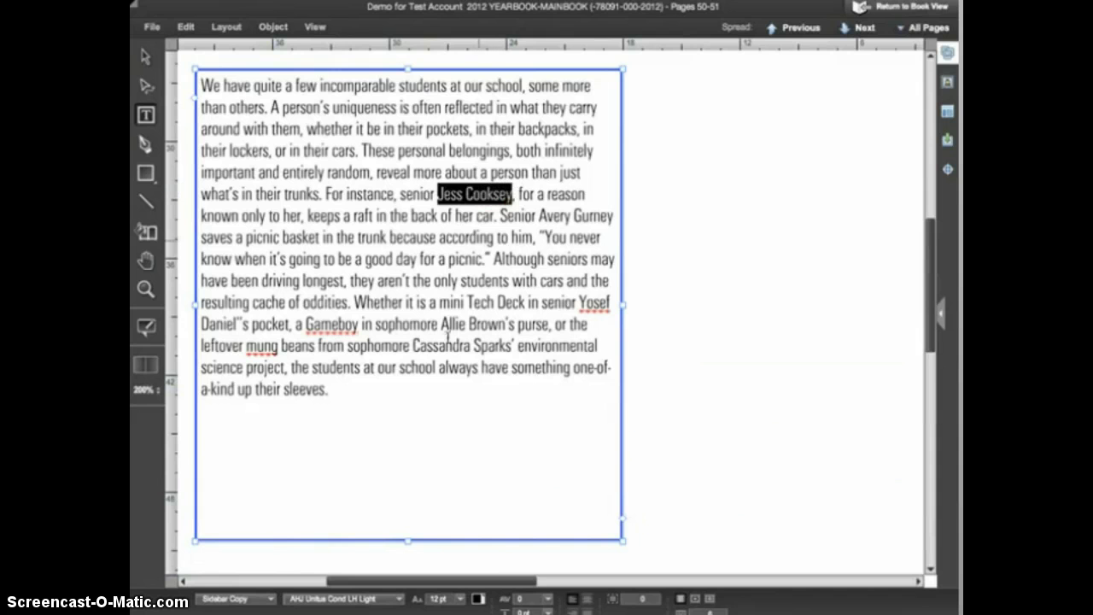
left_click(264, 596)
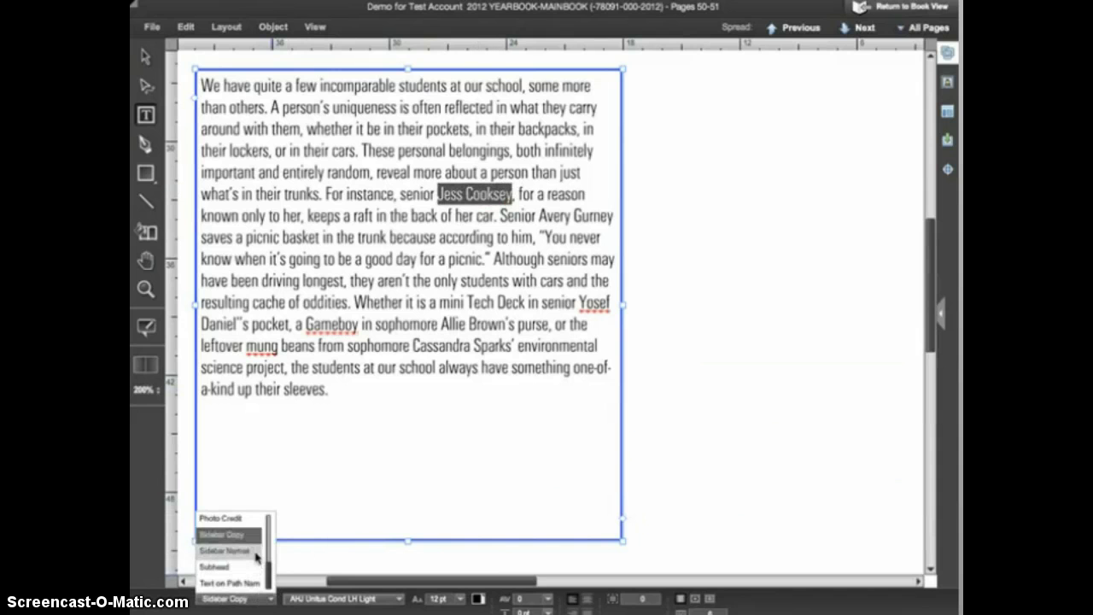
left_click(256, 554)
left_click(372, 372)
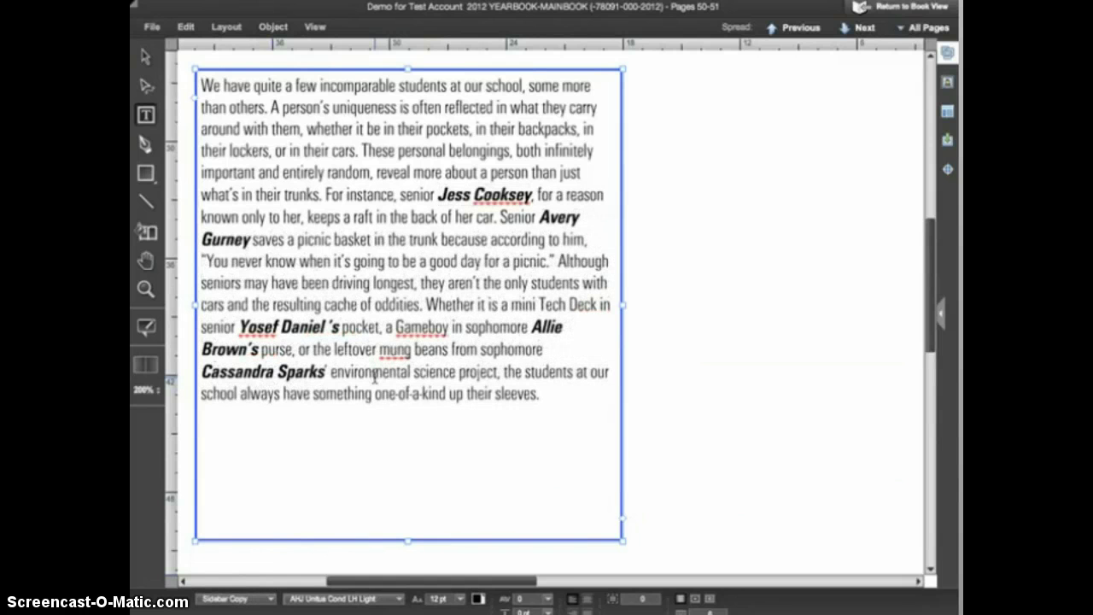
left_click(390, 413)
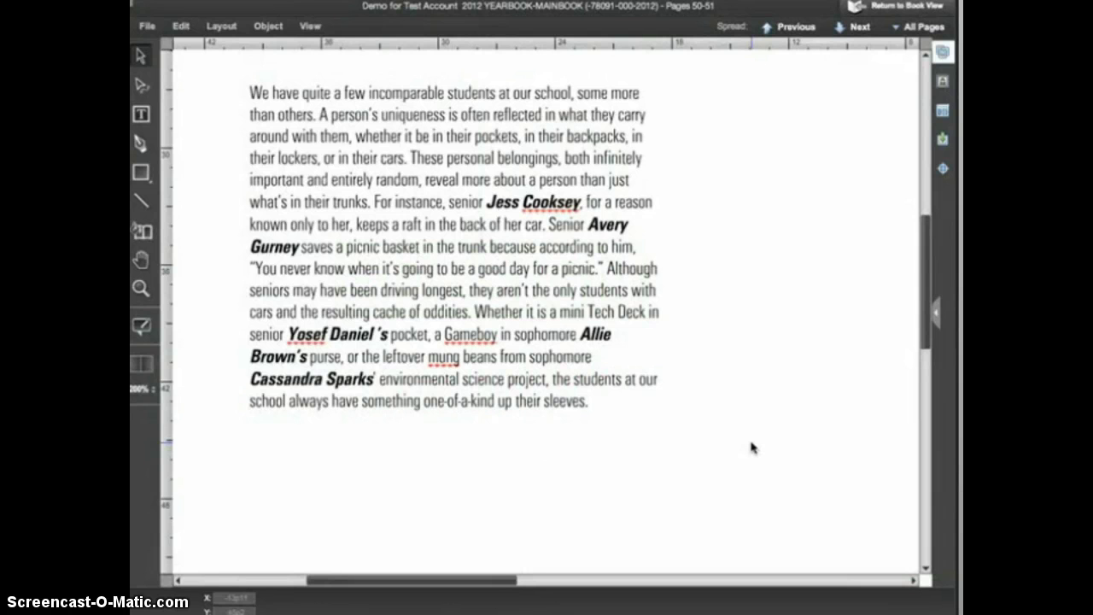
Fill the story's text frame with dark navy
left_click(620, 388)
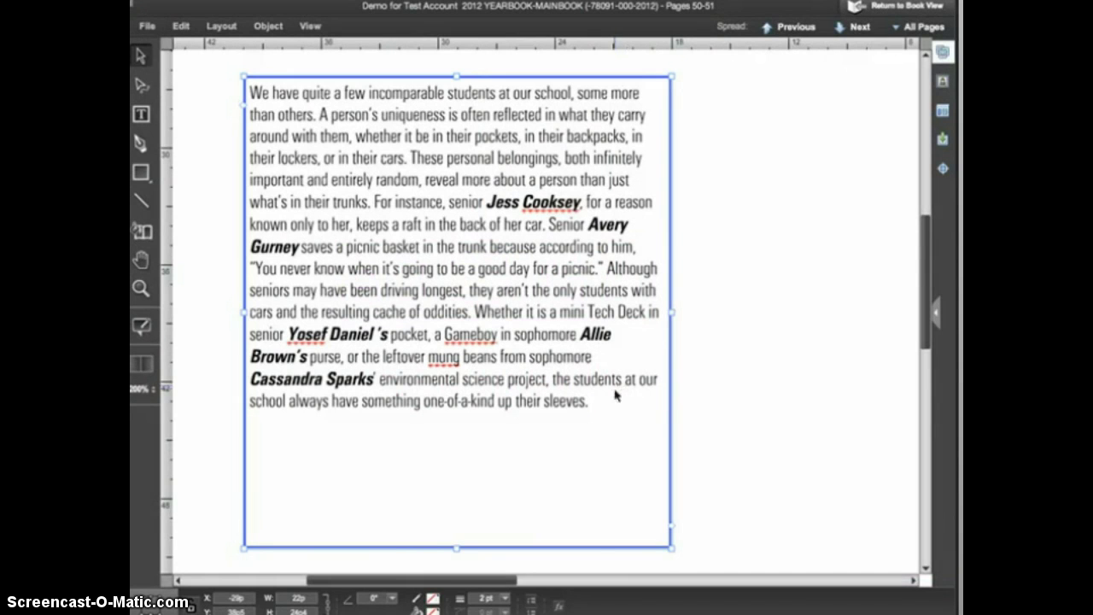
left_click(433, 610)
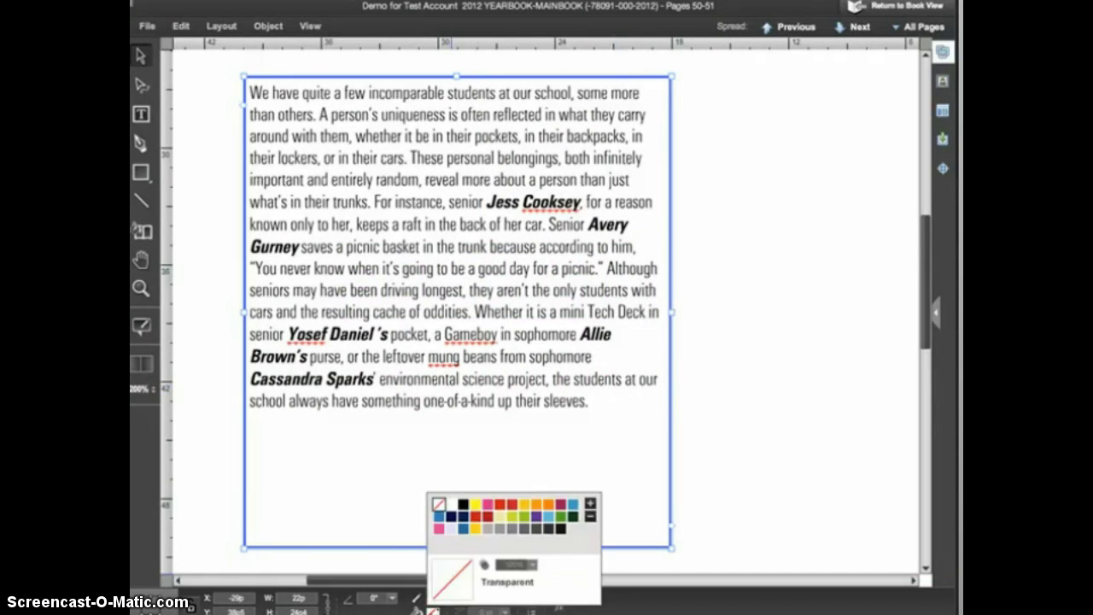
left_click(462, 517)
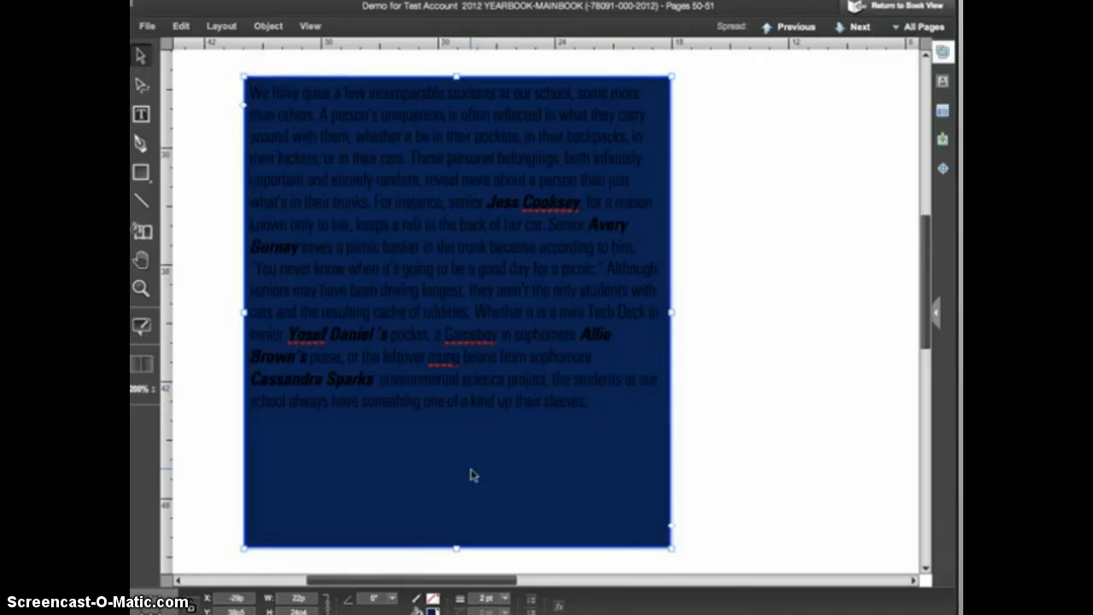
Select all the story text inside the frame for a colour change
double_click(474, 475)
right_click(475, 476)
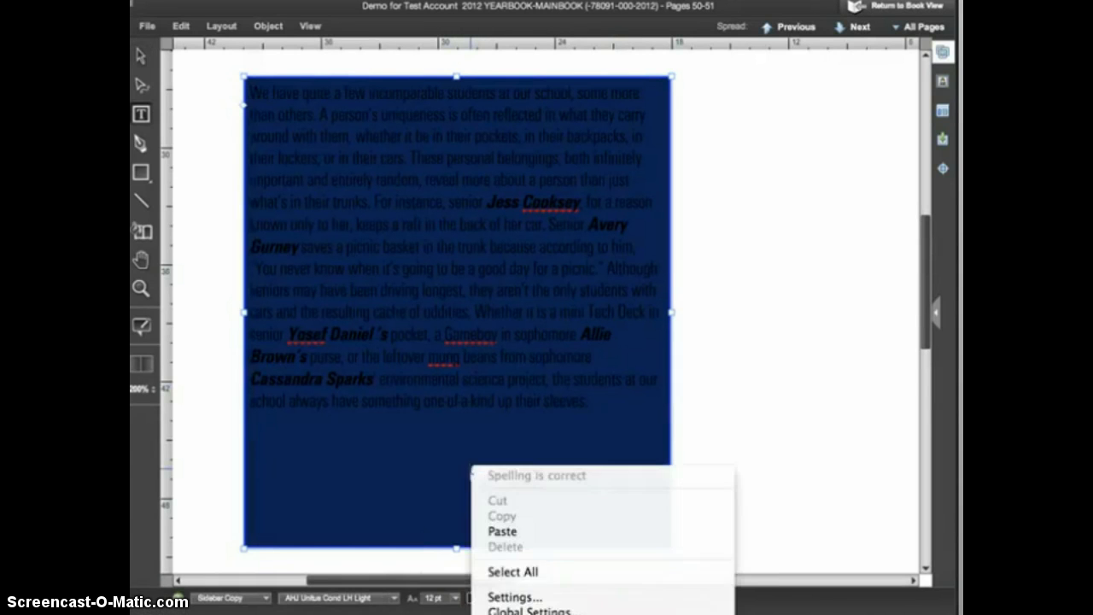
left_click(509, 569)
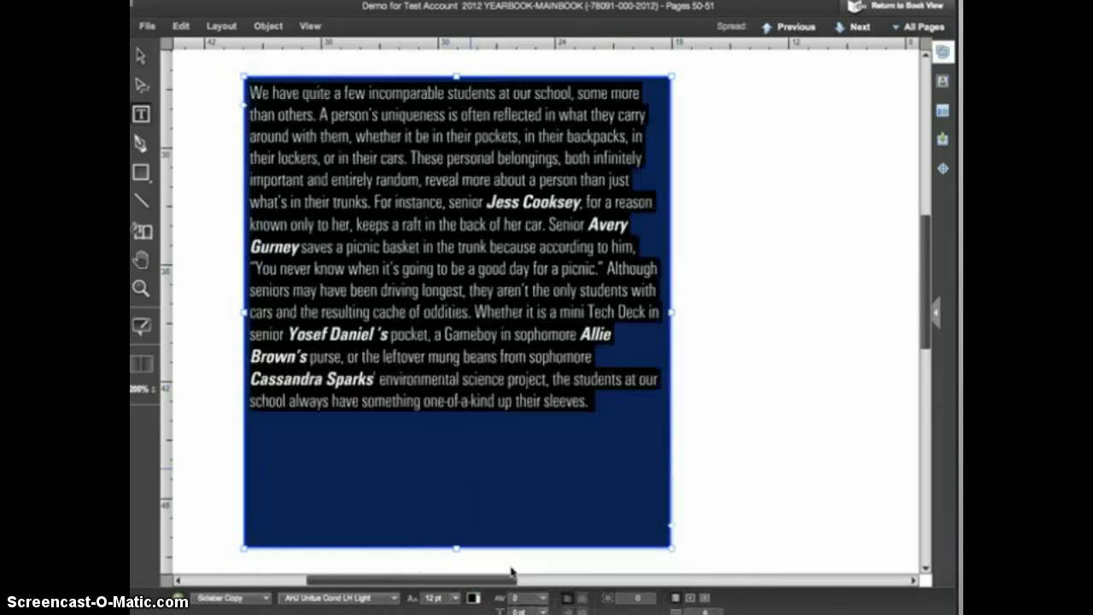
left_click(472, 598)
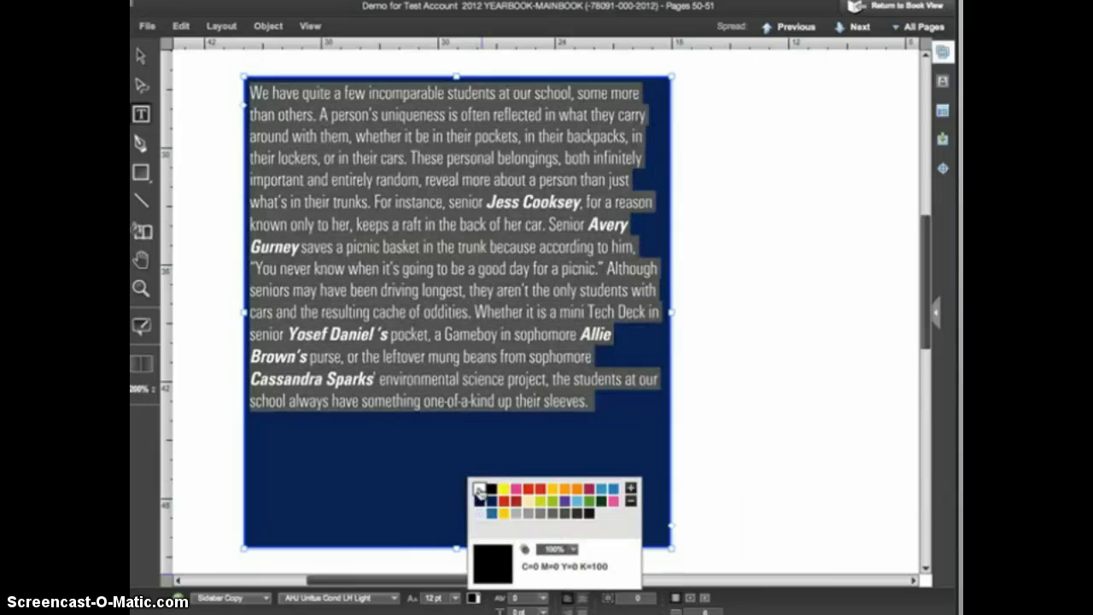
Make the story text white, then focus the frame's text inset padding value
left_click(480, 493)
key("Escape")
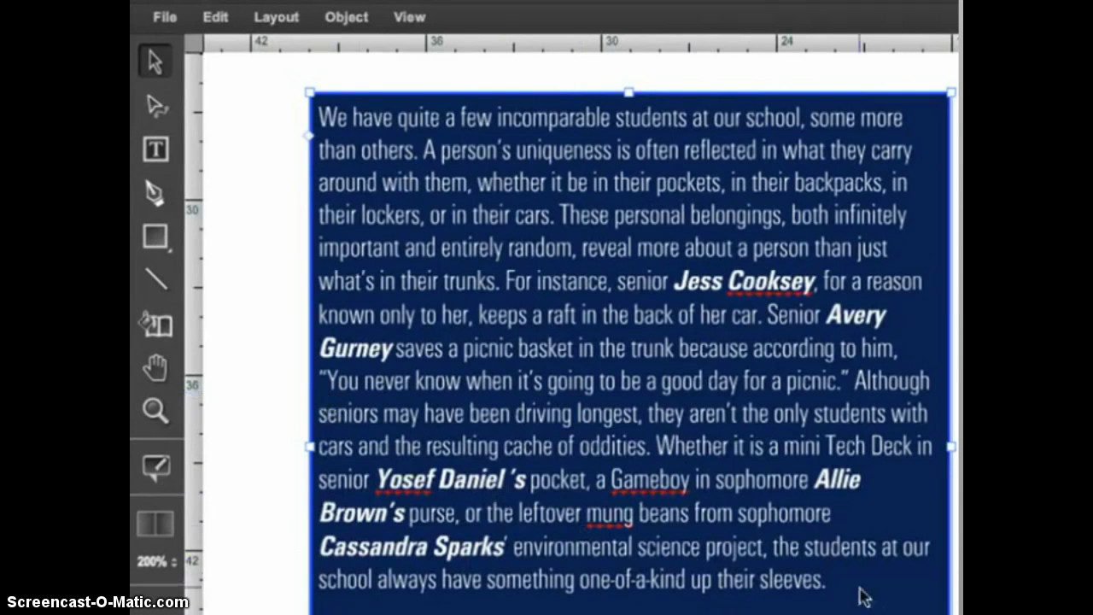
double_click(904, 603)
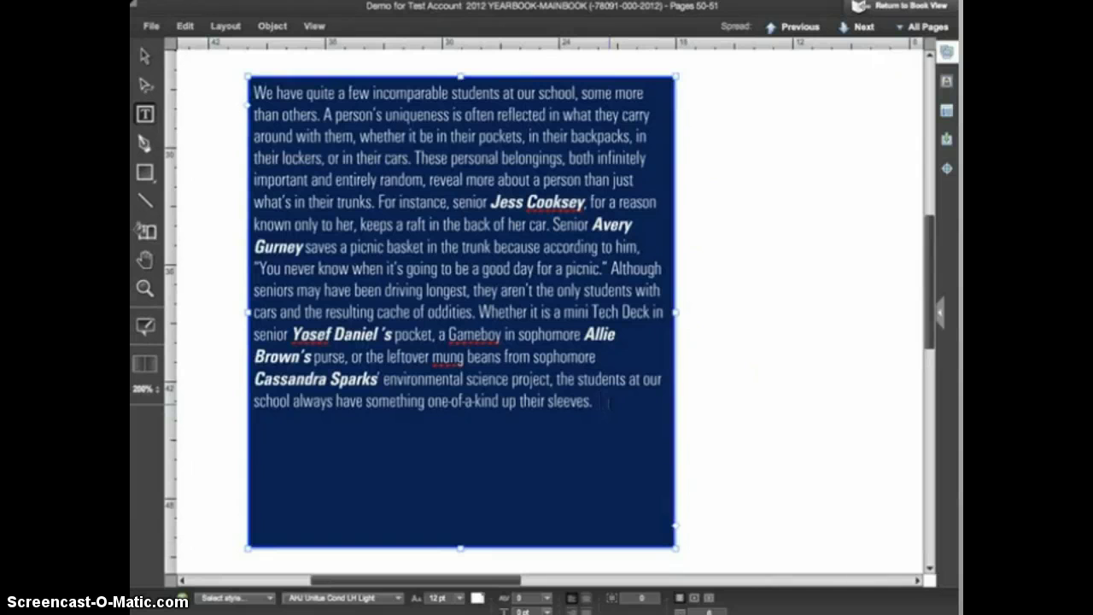
left_click(639, 598)
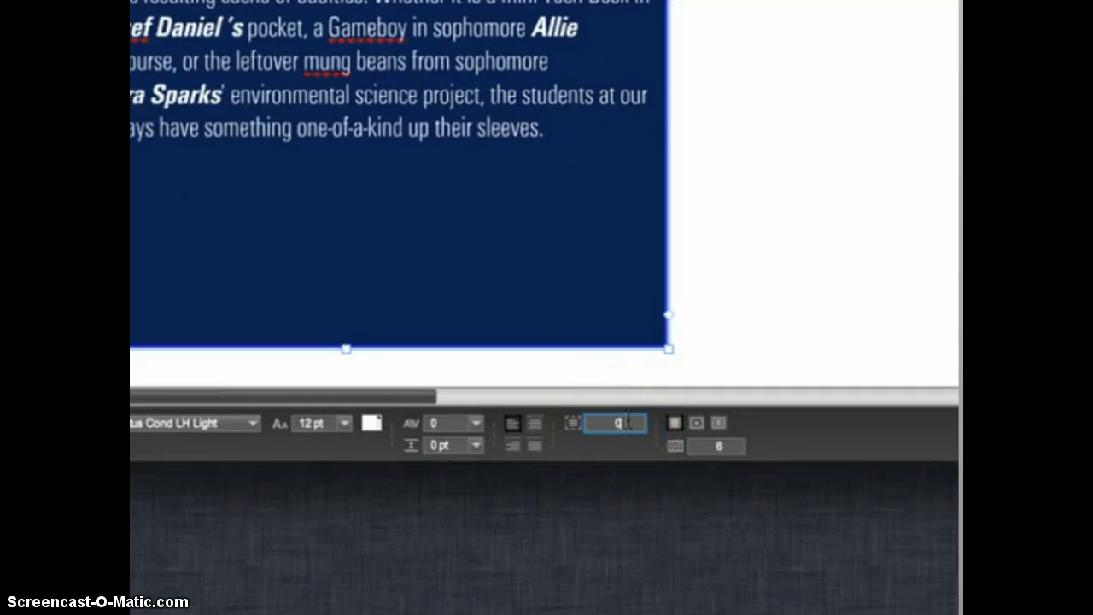
Set the frame's text padding to 12 pt and shrink the frame from its bottom-right corner
left_click(627, 420)
key("BackSpace")
type("12")
key("Return")
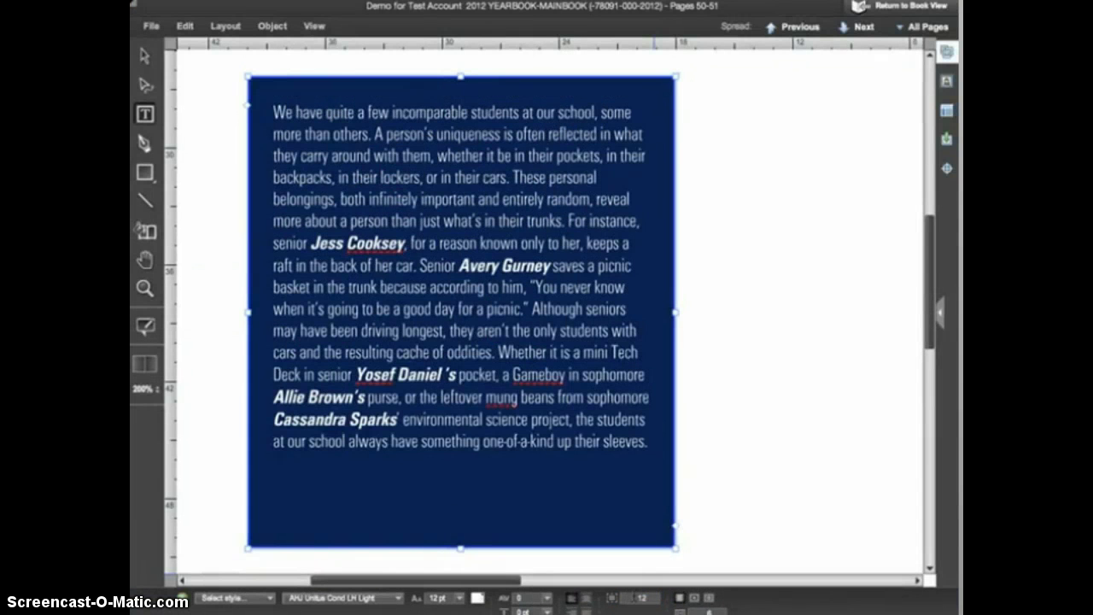
key("Escape")
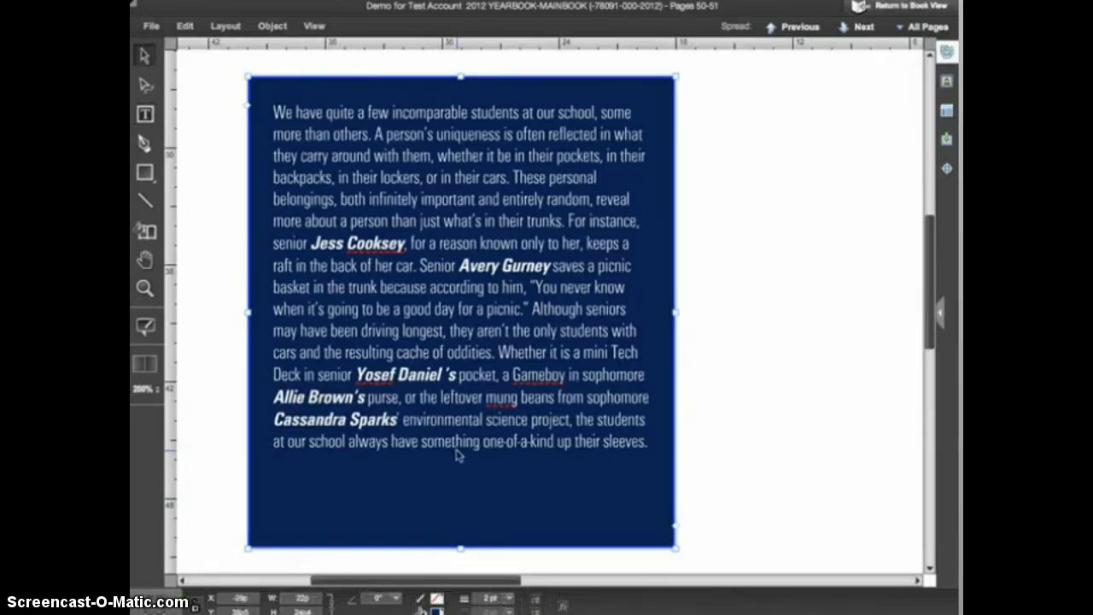
left_click_drag(675, 547, 604, 510)
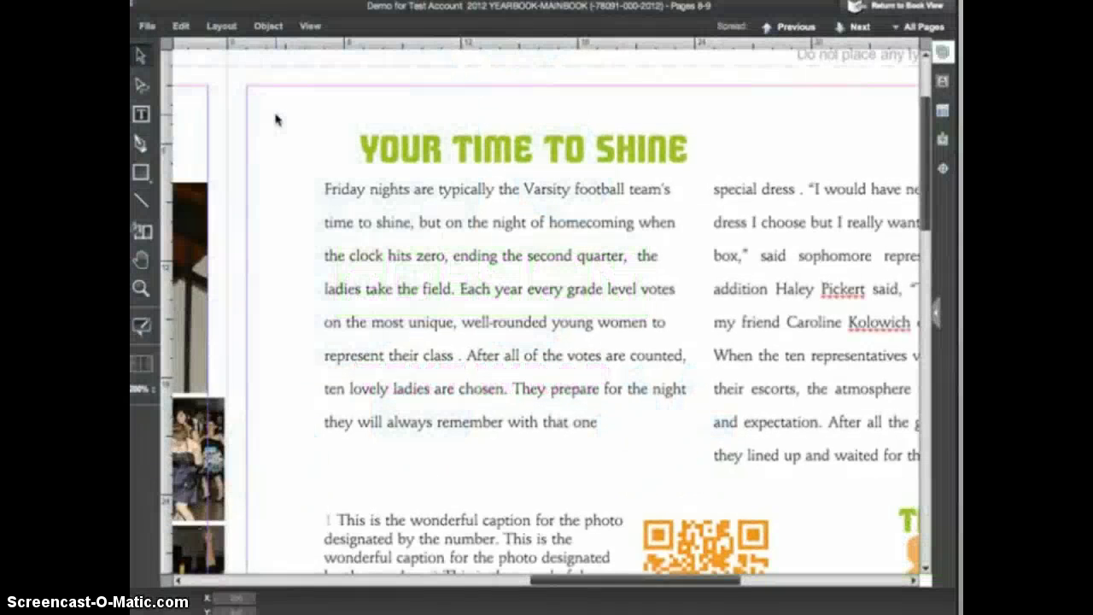
Make the body text frame beside the star wrap around the star
left_click(439, 289)
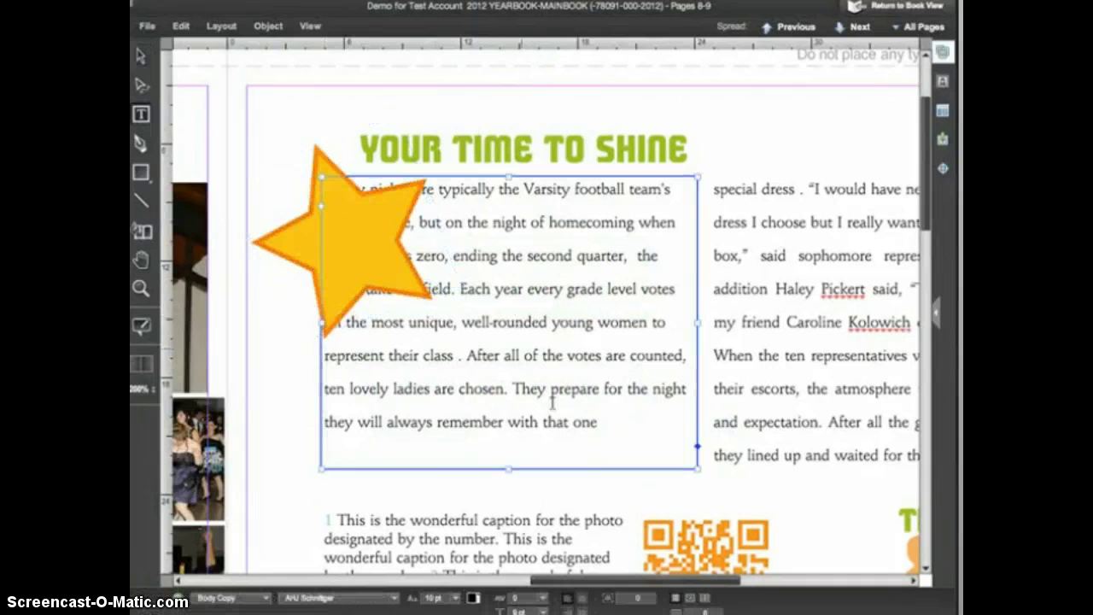
left_click(691, 599)
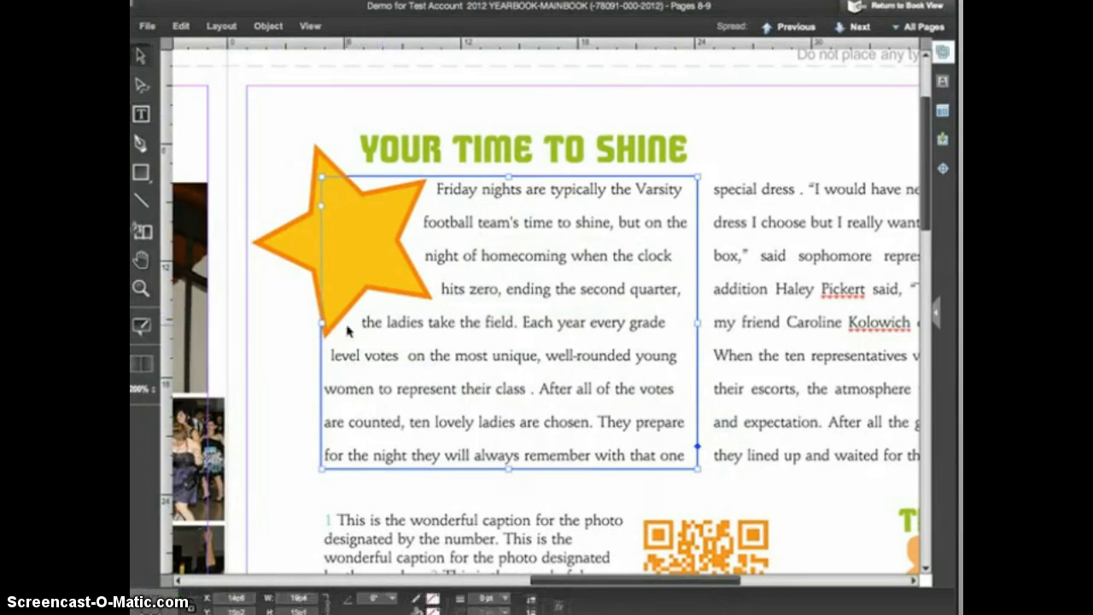
left_click(274, 352)
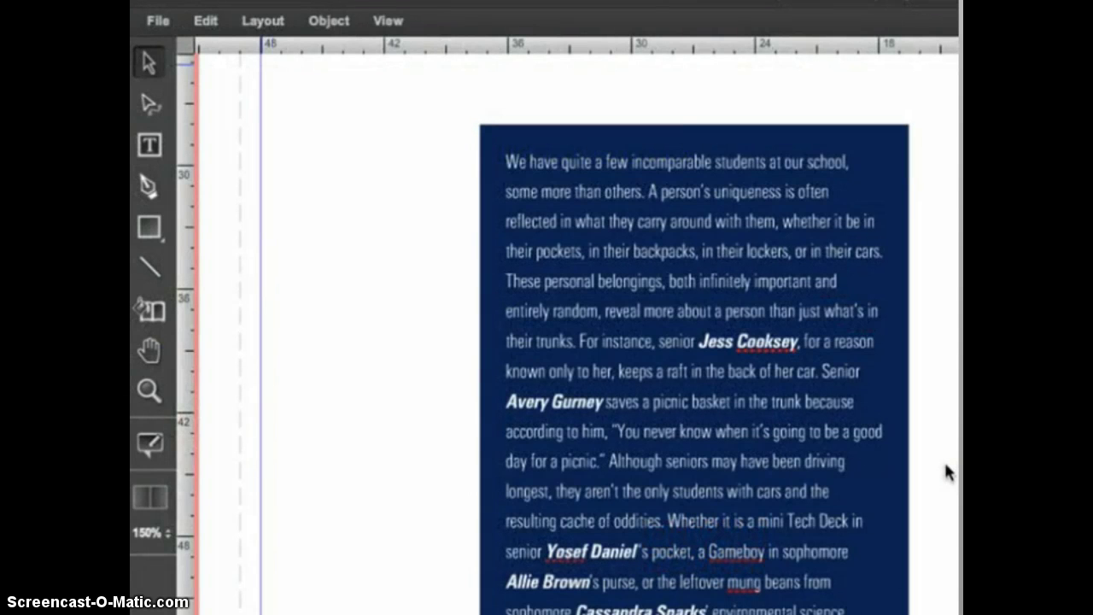
Paste in the 'unique like us' headline and give the top circle frame a navy outline
key("ctrl+v")
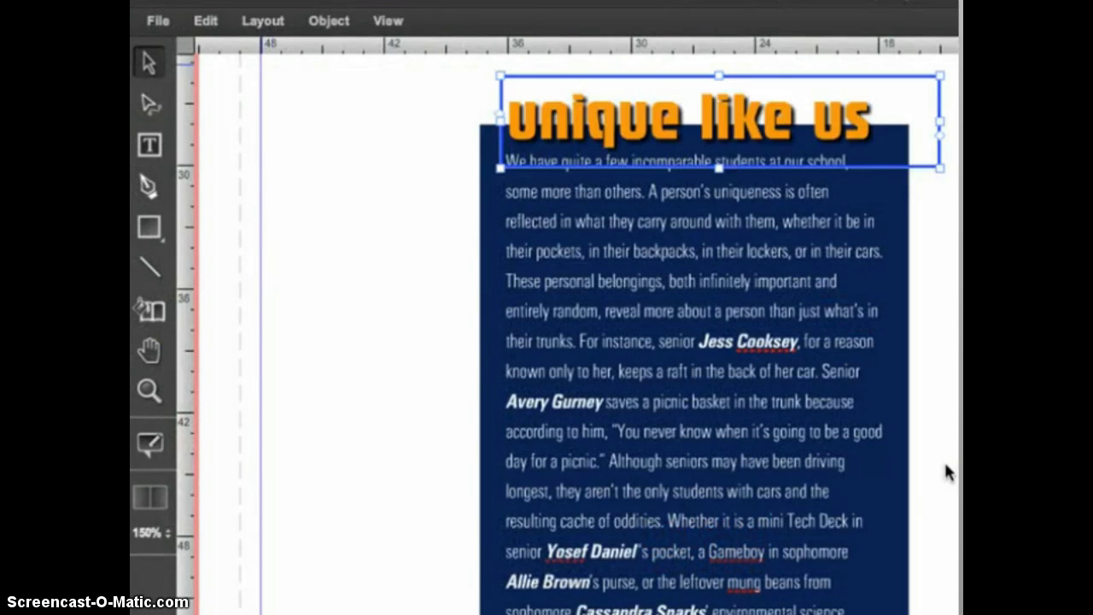
left_click(945, 464)
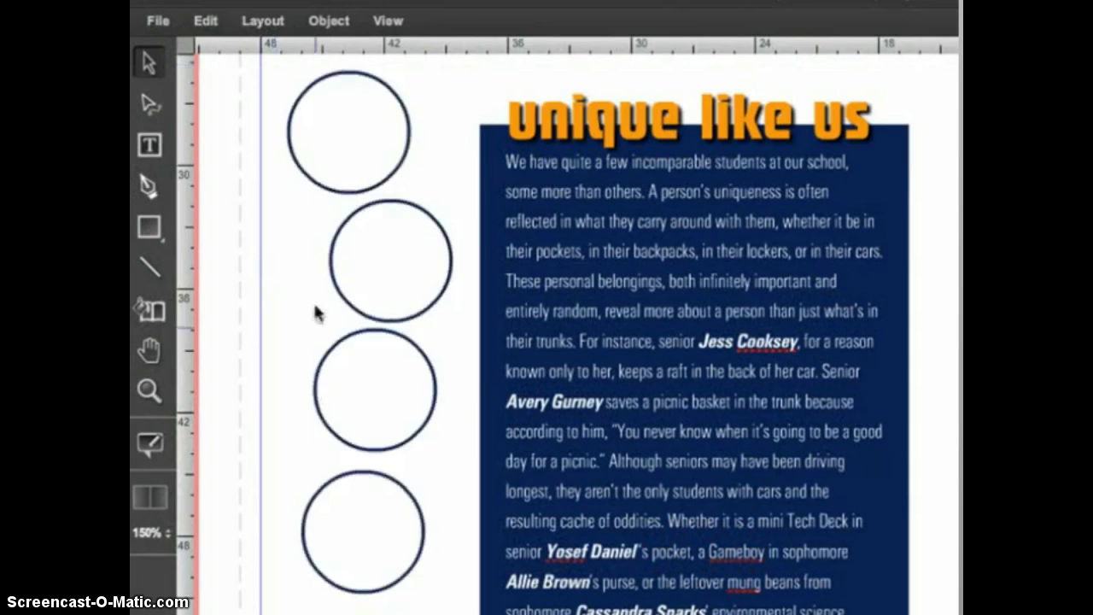
left_click(332, 193)
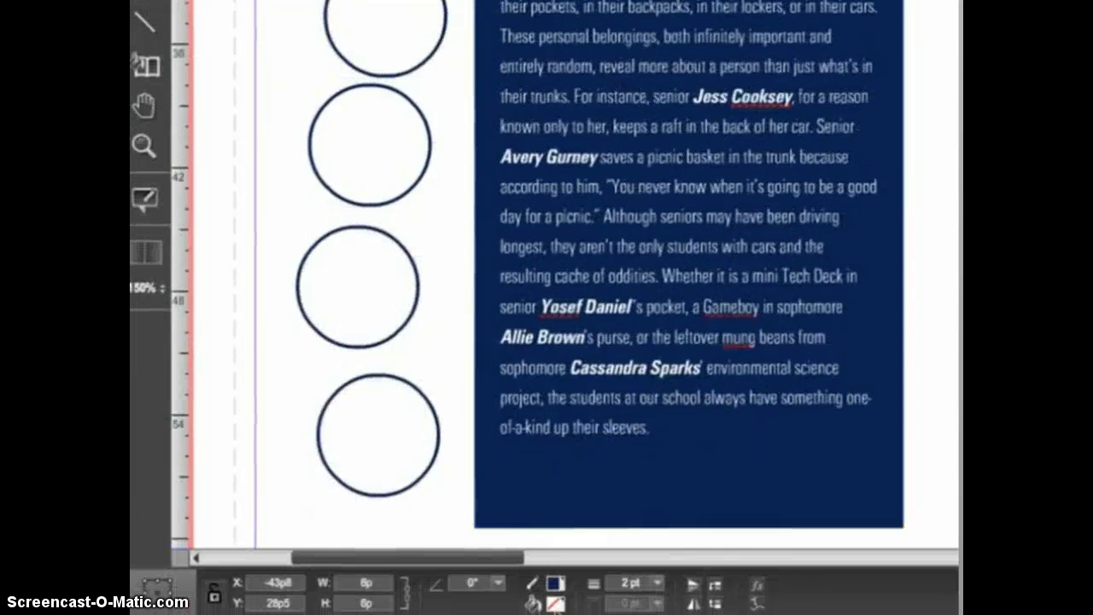
left_click(555, 584)
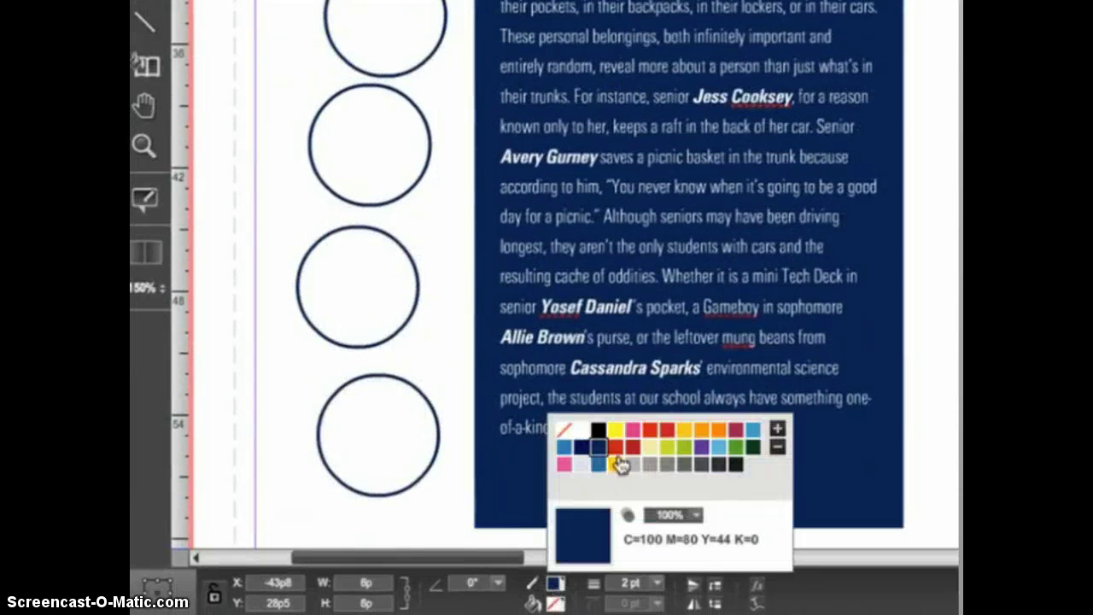
left_click(601, 453)
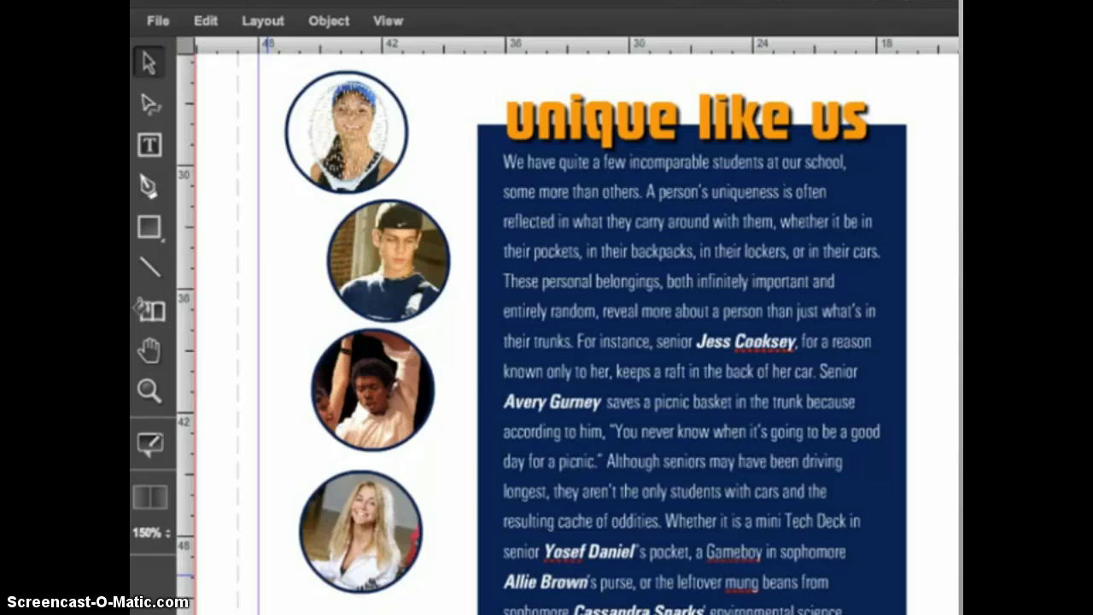
Turn on shape wrap for the navy story text frame
key("Escape")
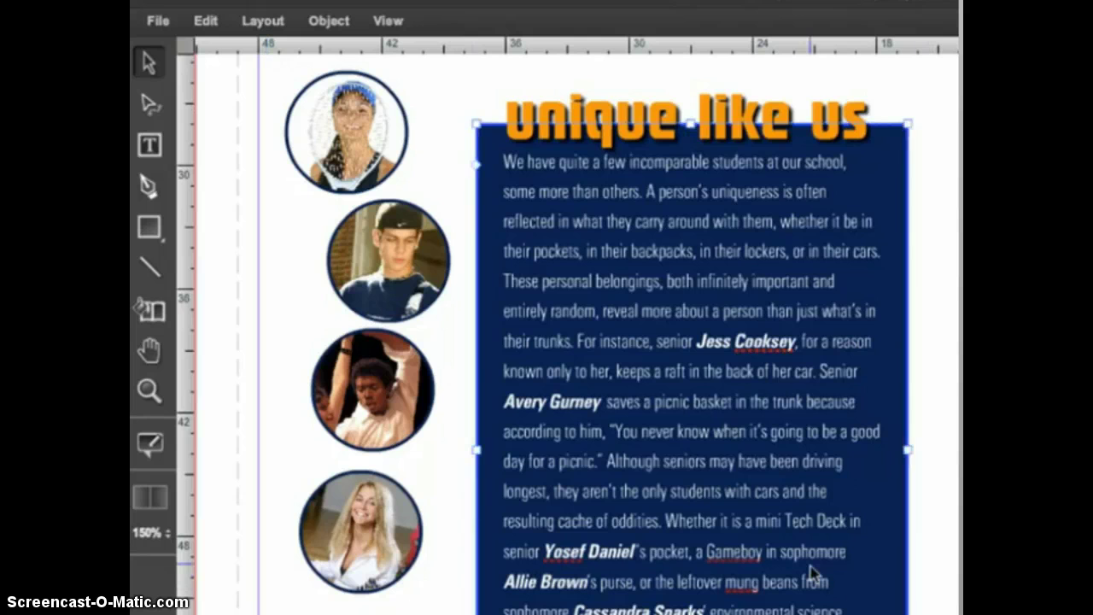
key("Return")
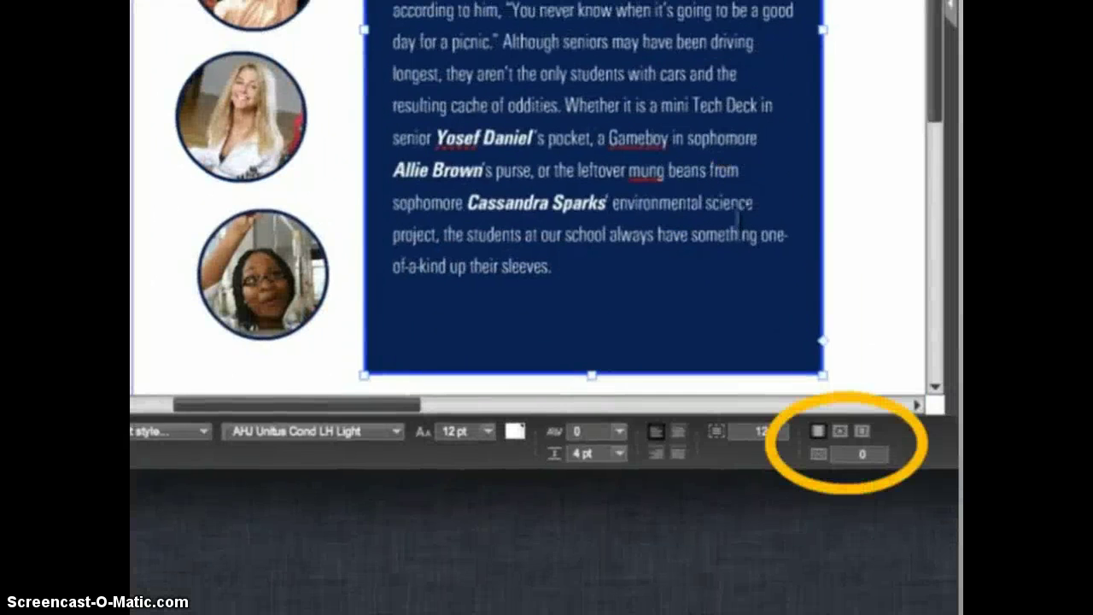
left_click(842, 439)
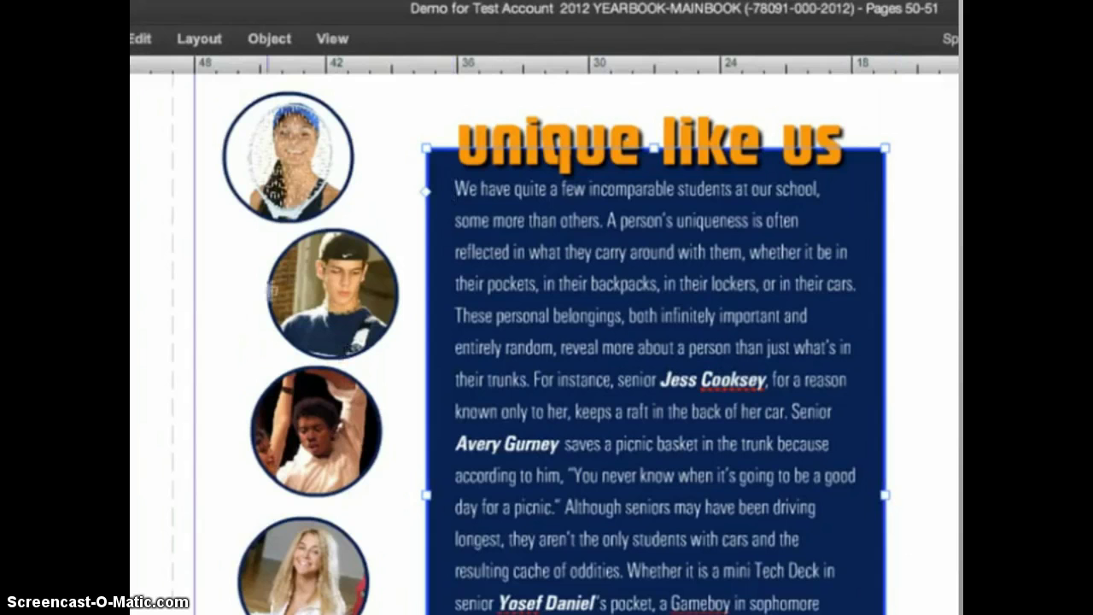
Move the top and boy's photos over the story box's left edge, then focus Wrap Padding
left_click_drag(282, 164, 435, 242)
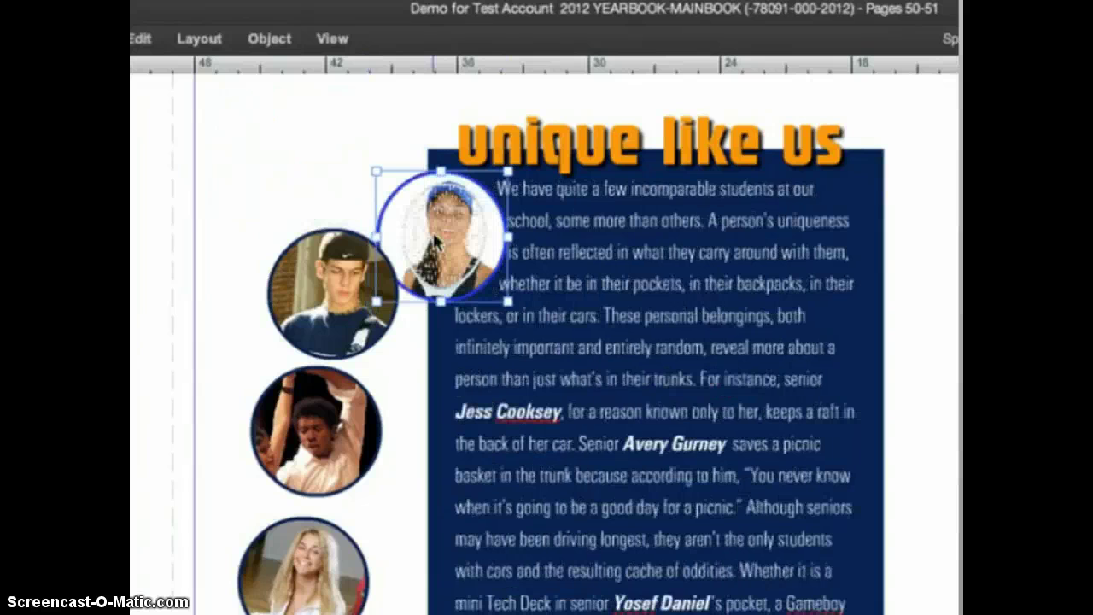
left_click_drag(333, 294, 452, 390)
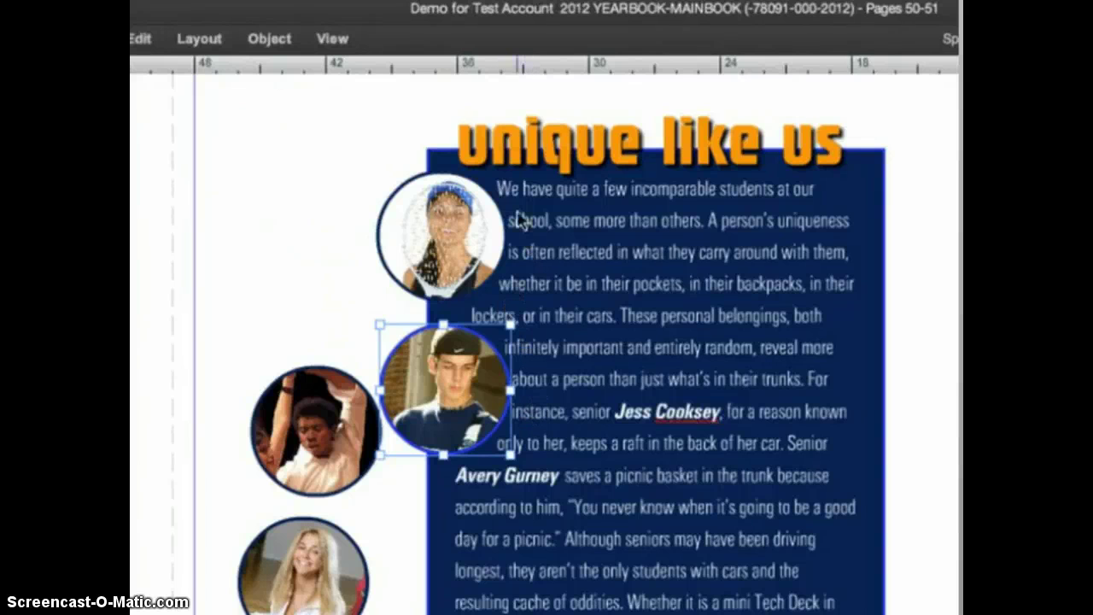
left_click(568, 275)
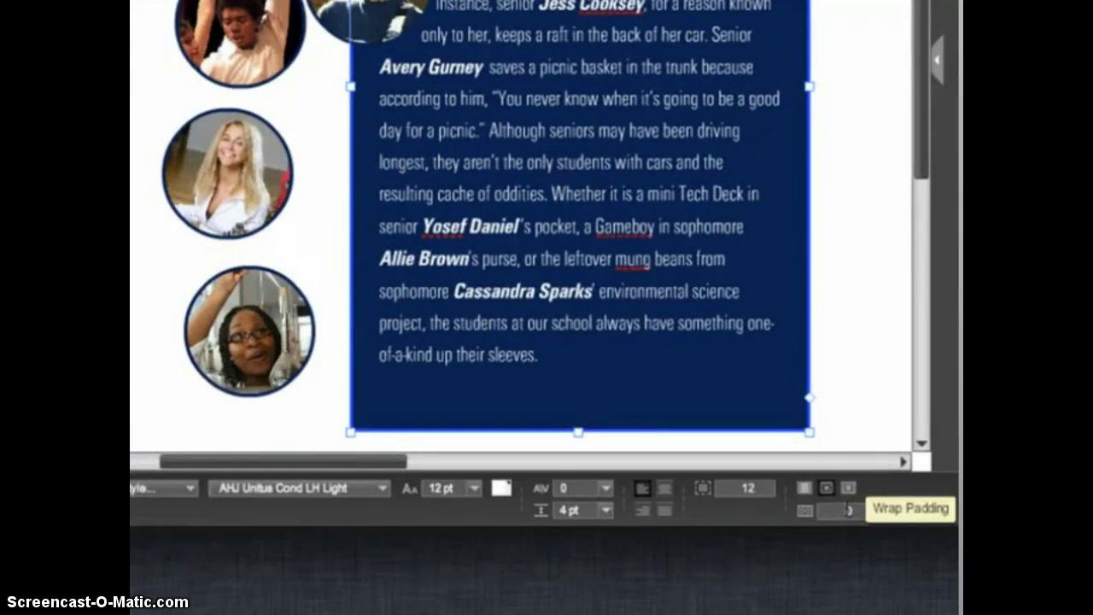
left_click(844, 510)
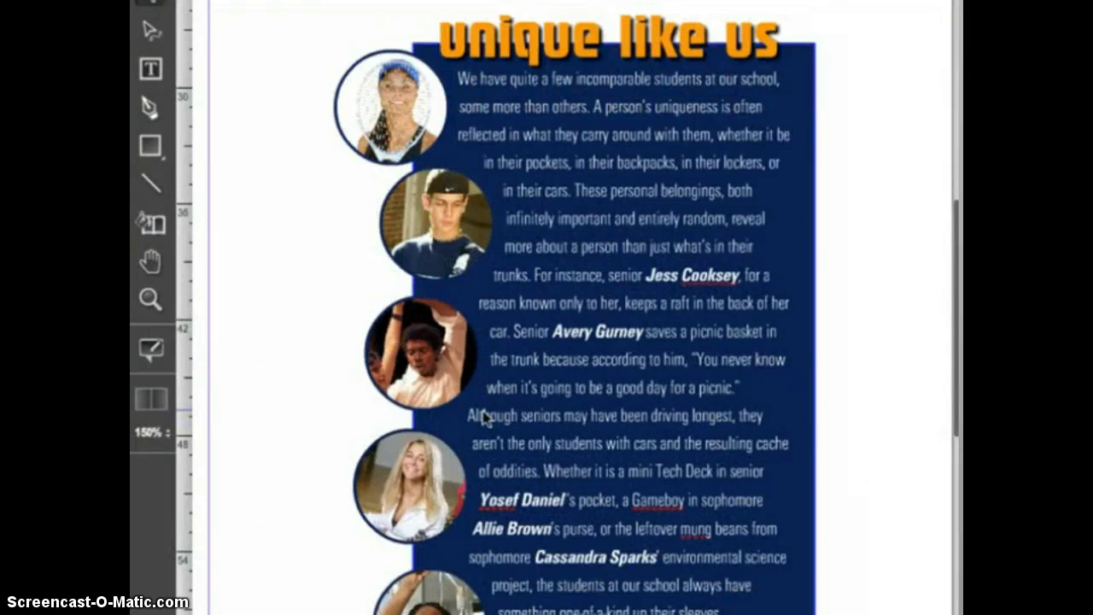
On the next page, drag the circular photo into the story text and set it to Shape Jump
scroll(441, 564, "right", 2)
scroll(547, 342, "right", 10)
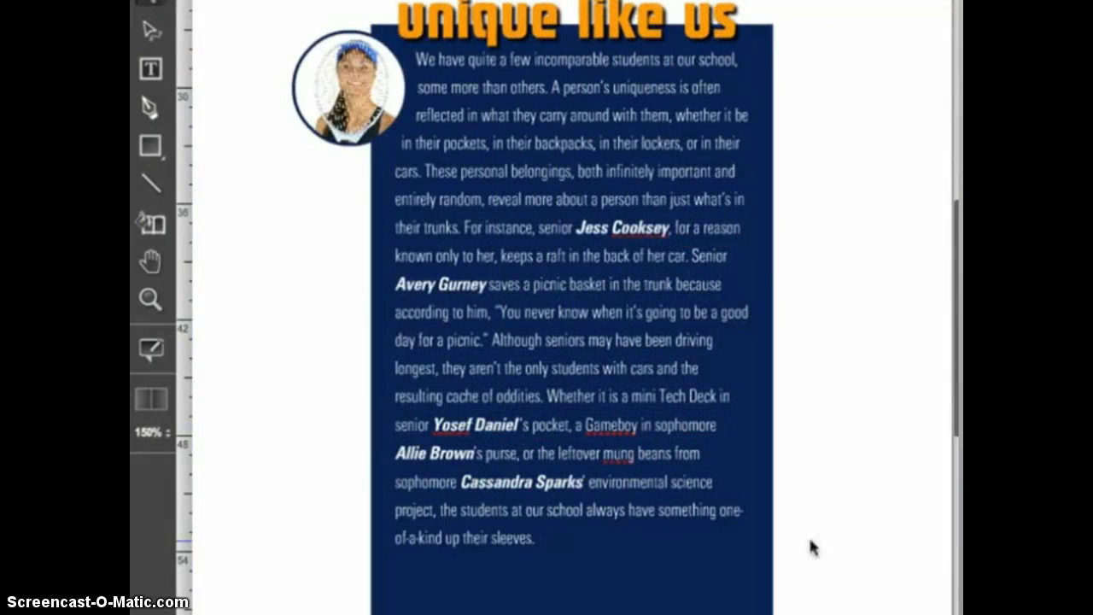
left_click_drag(353, 111, 549, 270)
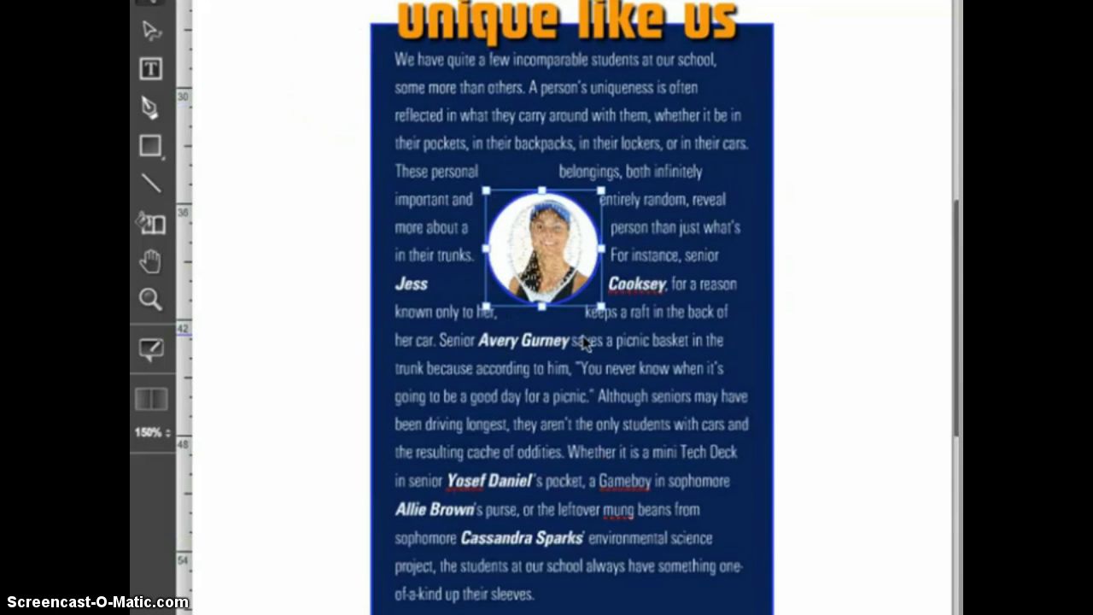
double_click(588, 388)
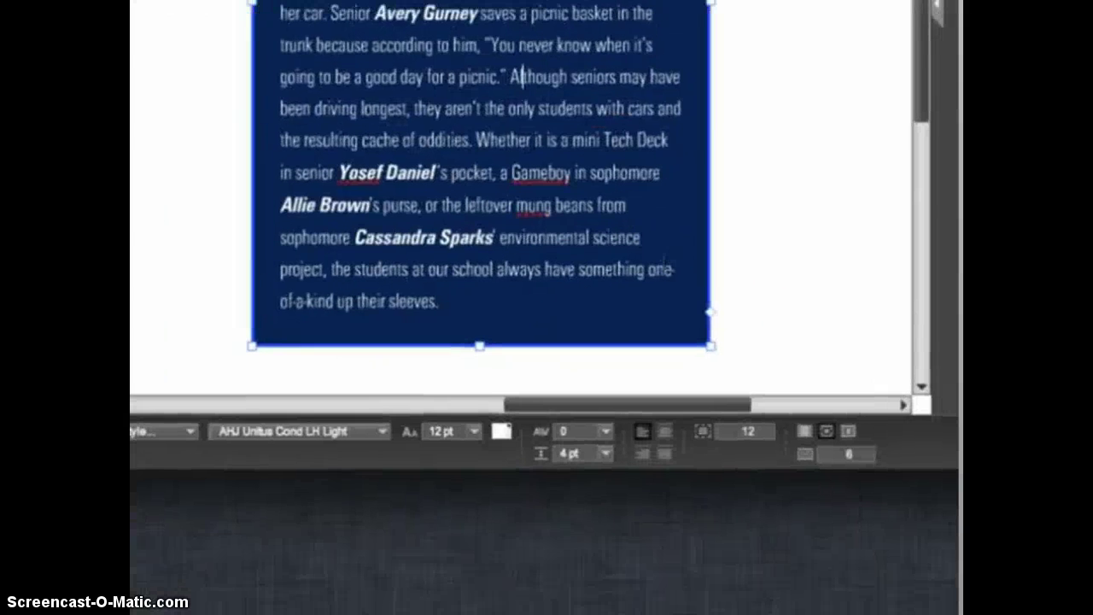
left_click(848, 433)
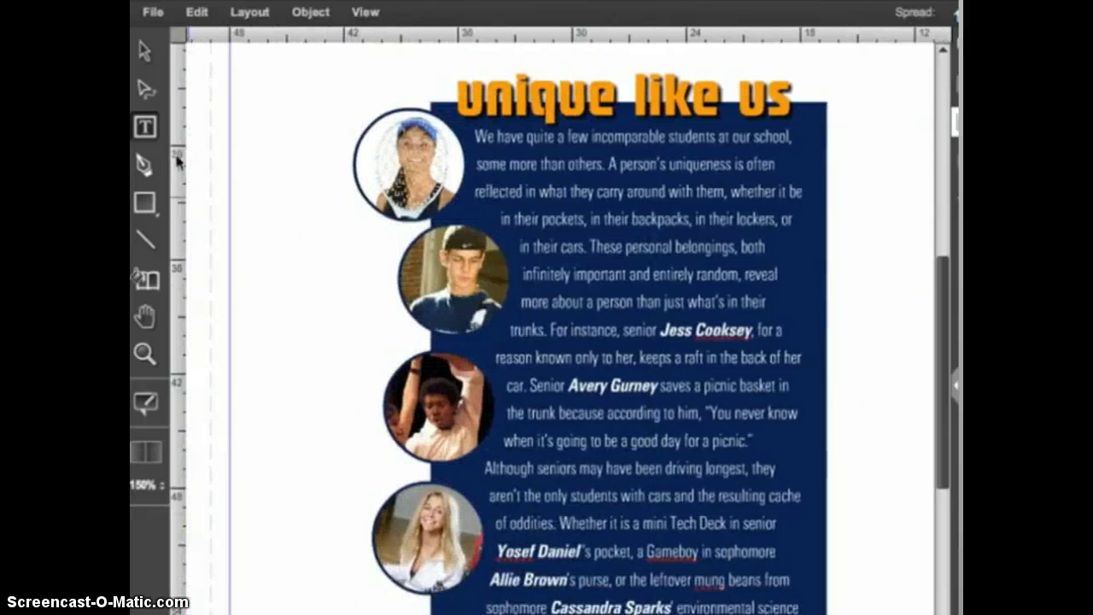
Bring the navy story text frame to the front of the photos
left_click(147, 52)
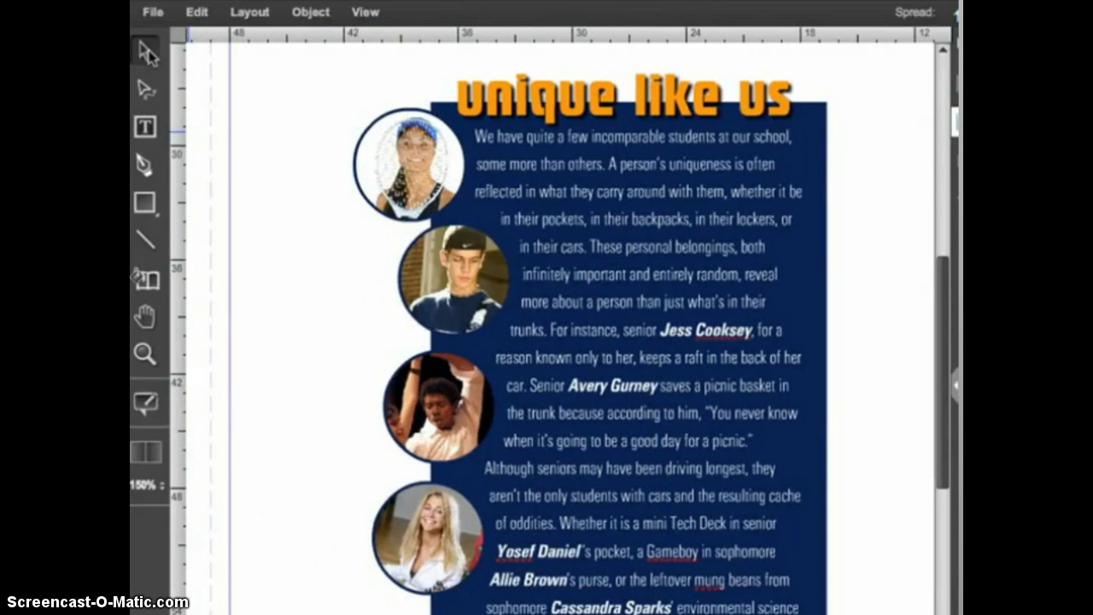
left_click(536, 334)
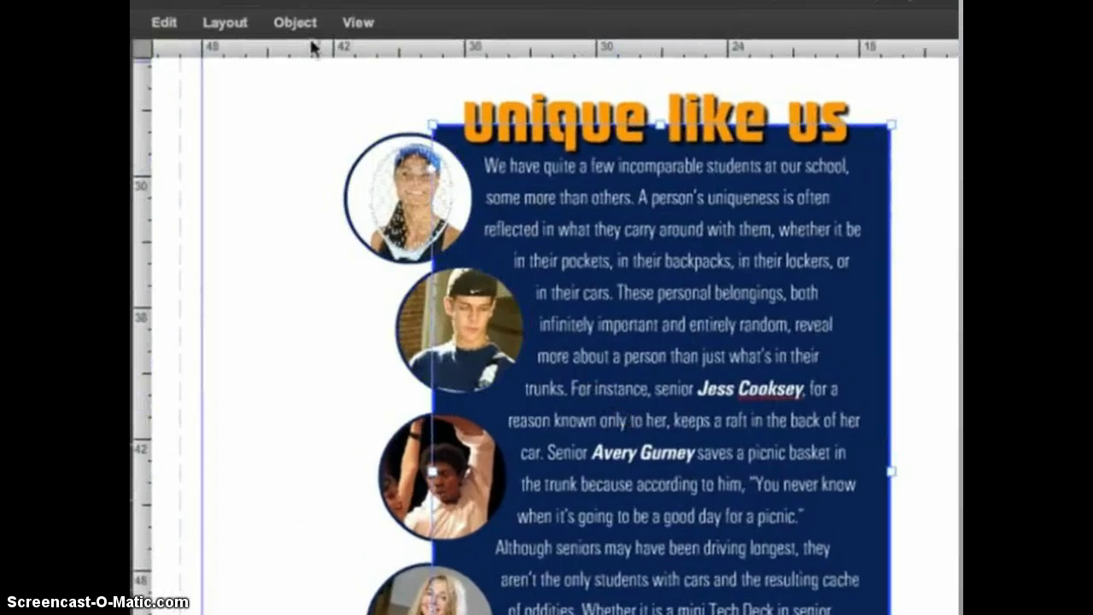
left_click(309, 17)
left_click(301, 45)
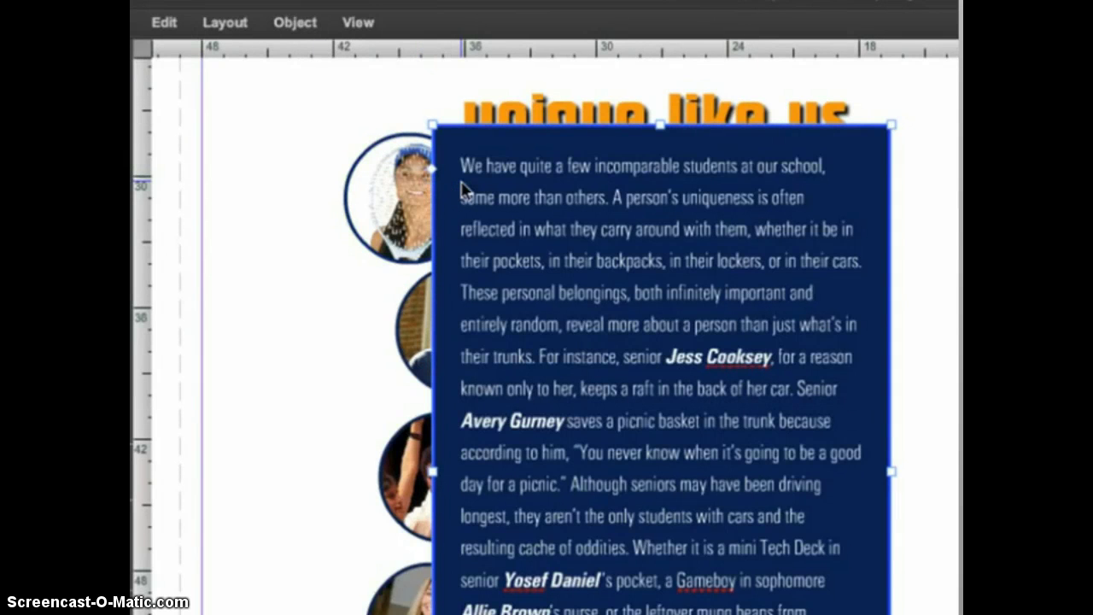
Bring the top circle photo in front of the text, then reselect the story frame
left_click(403, 188)
left_click(295, 22)
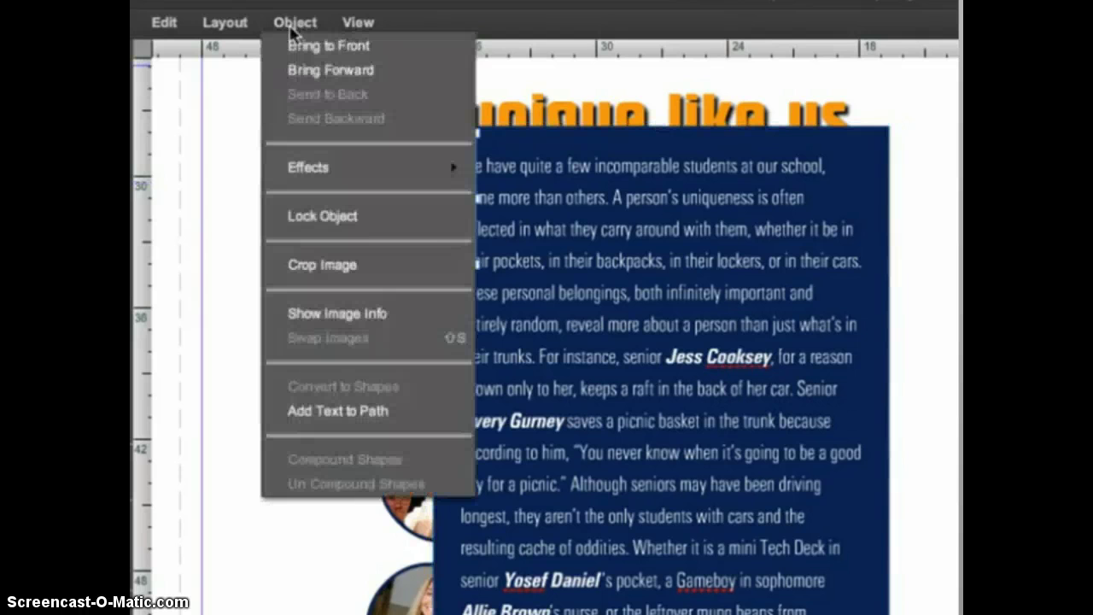
left_click(295, 43)
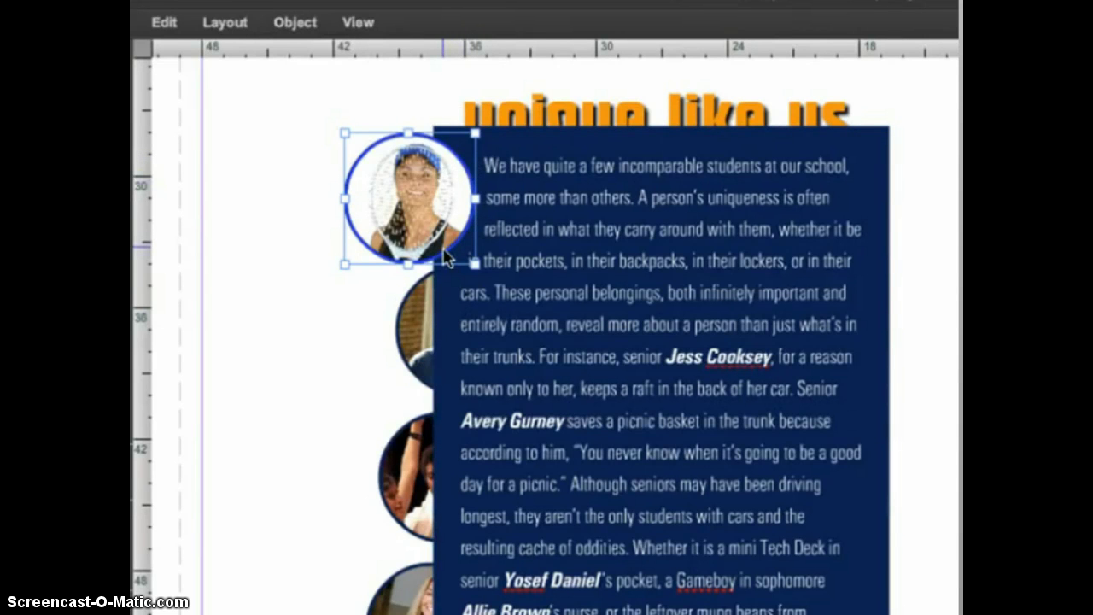
left_click(573, 357)
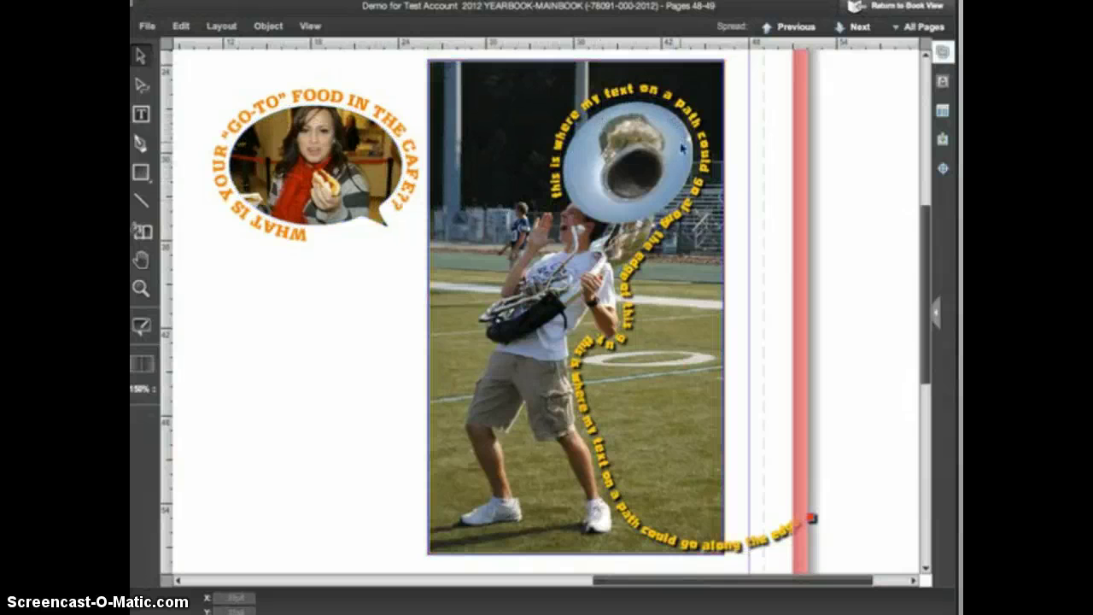
Select a photo frame on the pages 48-49 text-on-path spread
left_click(587, 493)
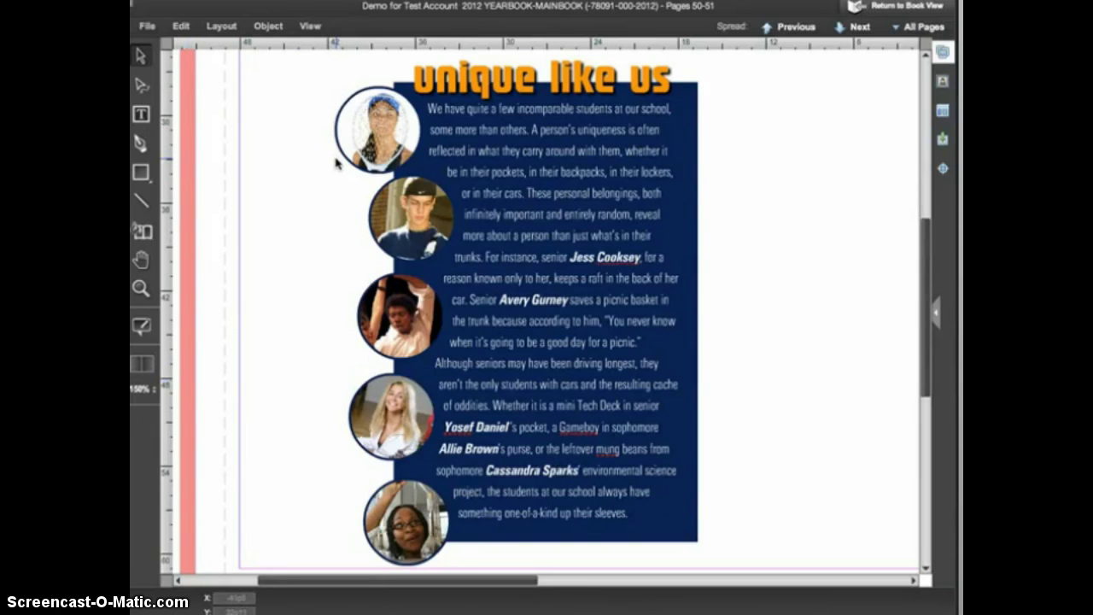
Move the top circle photo left of the navy story box and zoom to 200%
left_click_drag(366, 142, 285, 201)
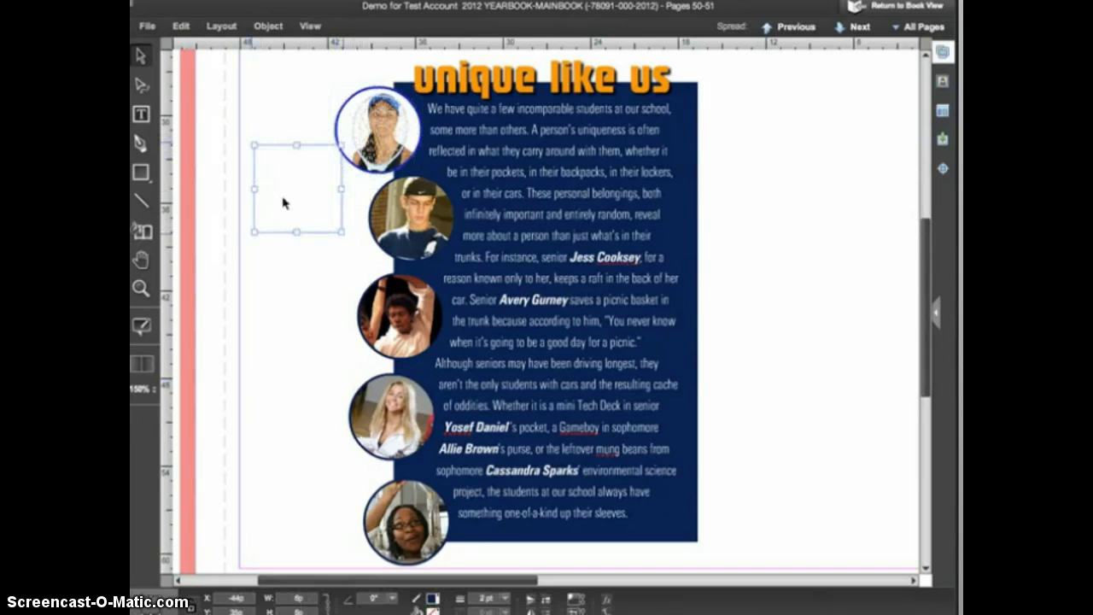
left_click(150, 388)
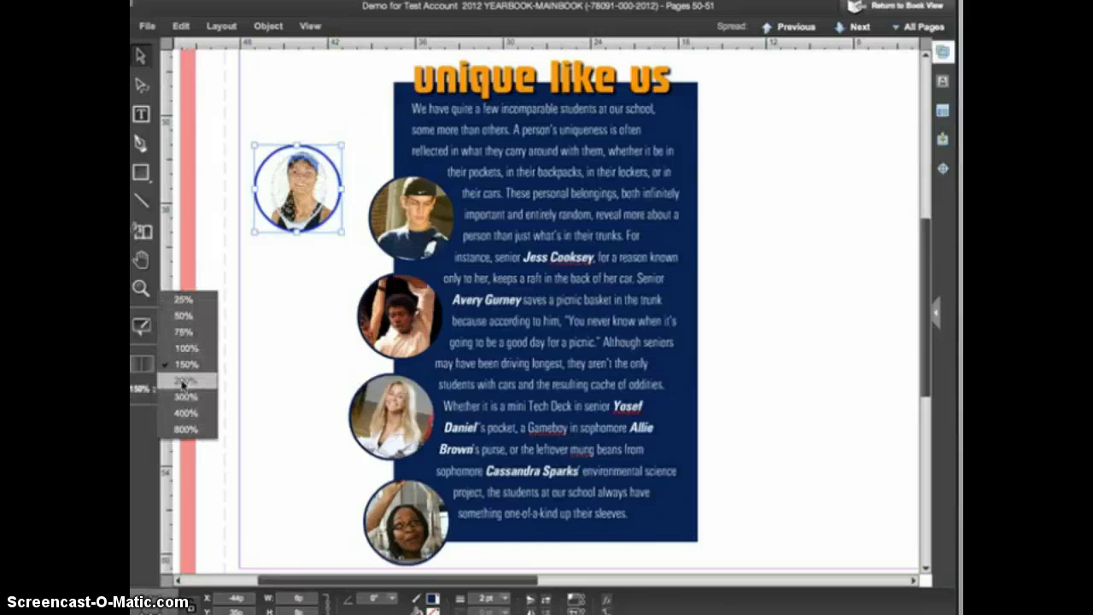
left_click(186, 378)
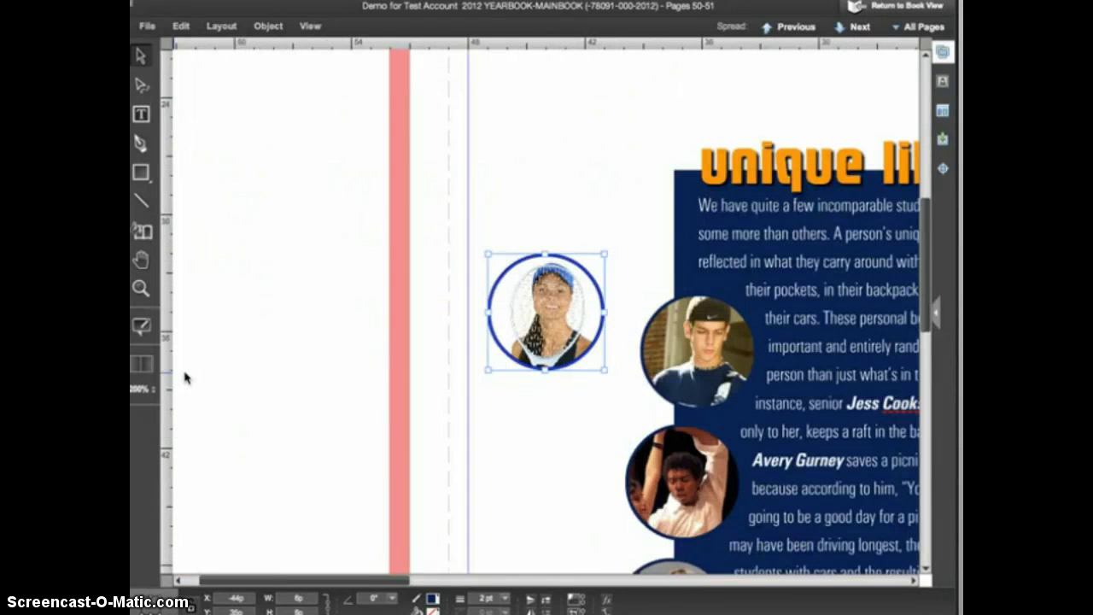